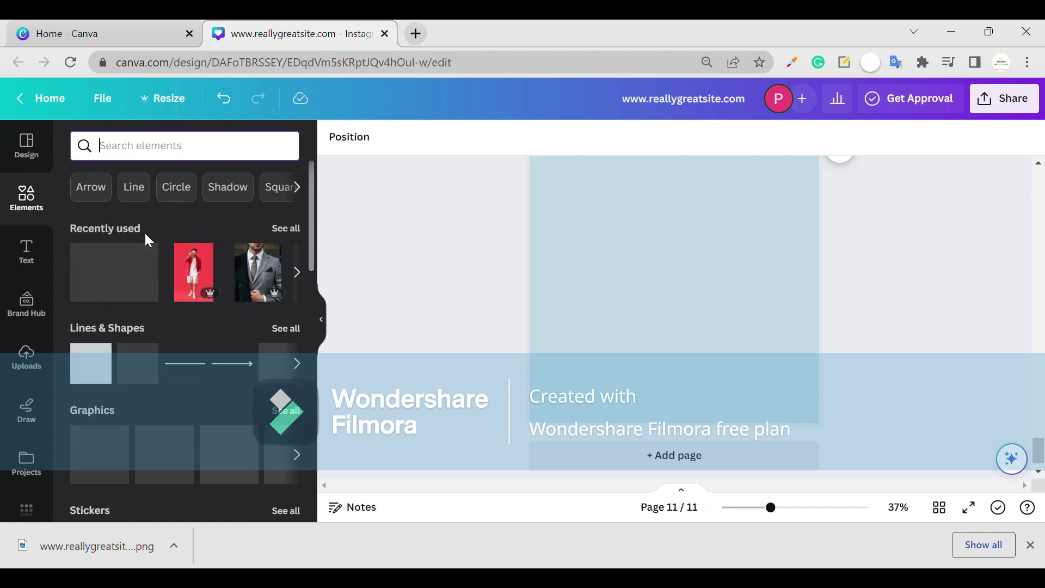
# Place the recently used photo of the man in a white shirt on page 11, make it taller and centre him in its crop.
pyautogui.moveTo(100, 285); pyautogui.dragTo(610, 306)
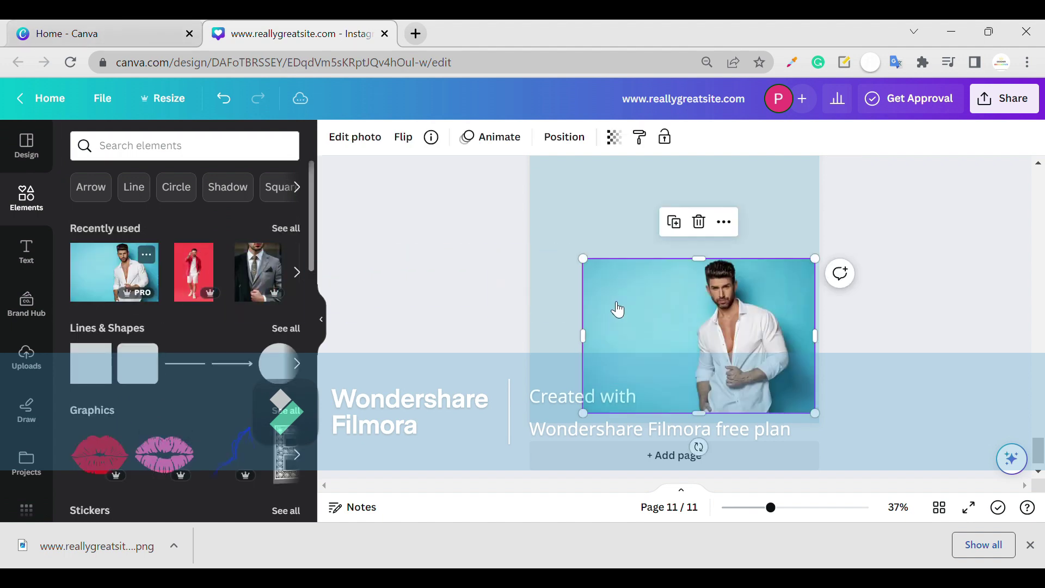
pyautogui.moveTo(711, 265); pyautogui.dragTo(711, 191)
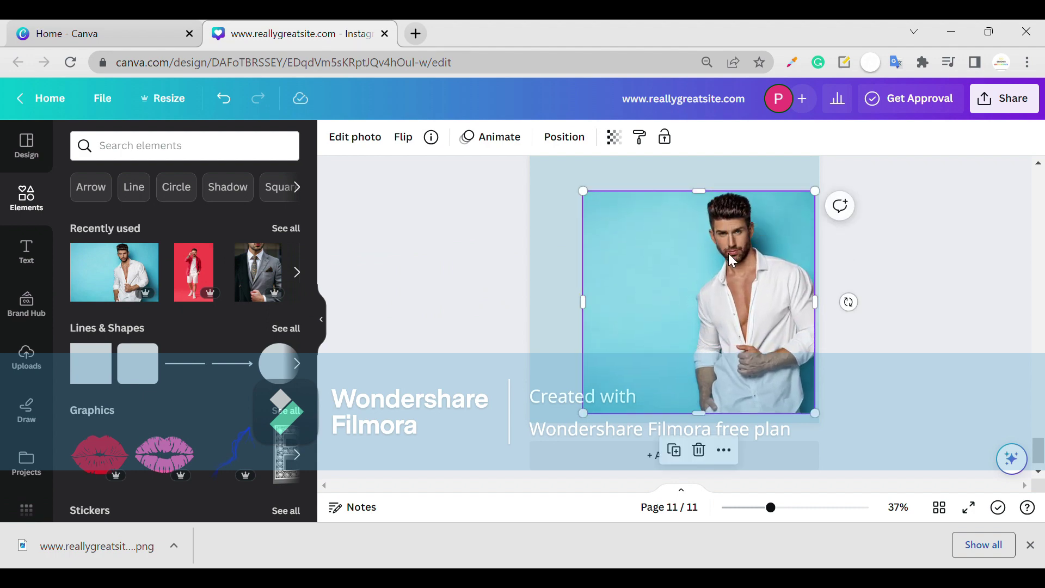
pyautogui.doubleClick(728, 253)
pyautogui.moveTo(734, 254); pyautogui.dragTo(701, 253)
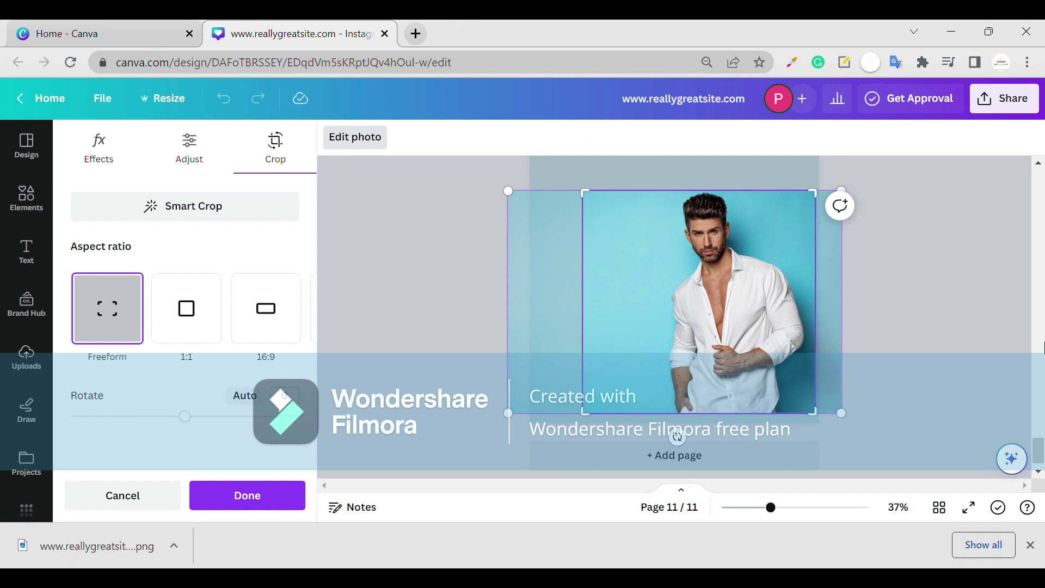
pyautogui.scroll(5, 985, 339)
pyautogui.scroll(-5, 1039, 415)
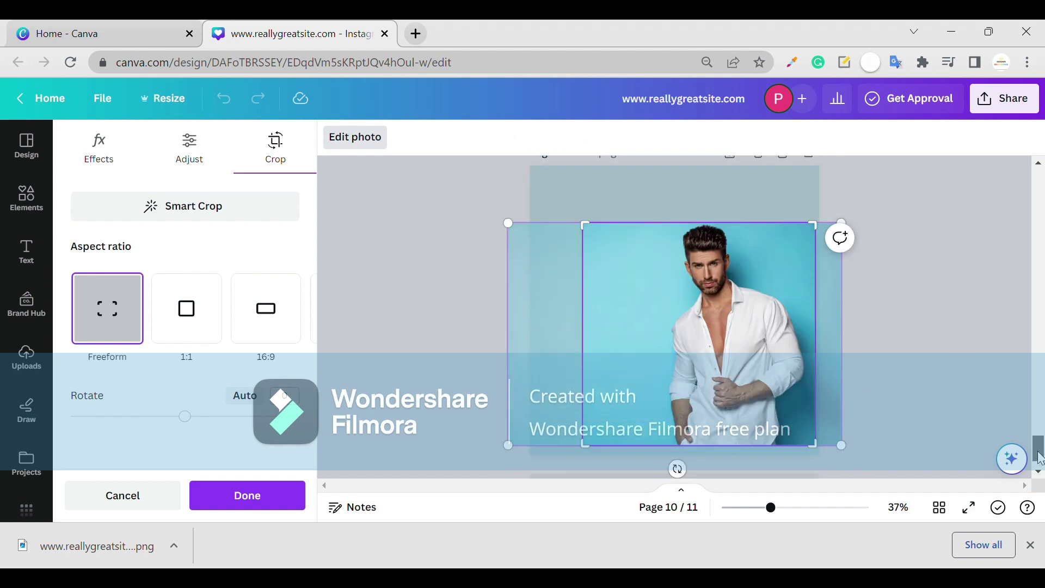
pyautogui.click(989, 417)
pyautogui.click(793, 329)
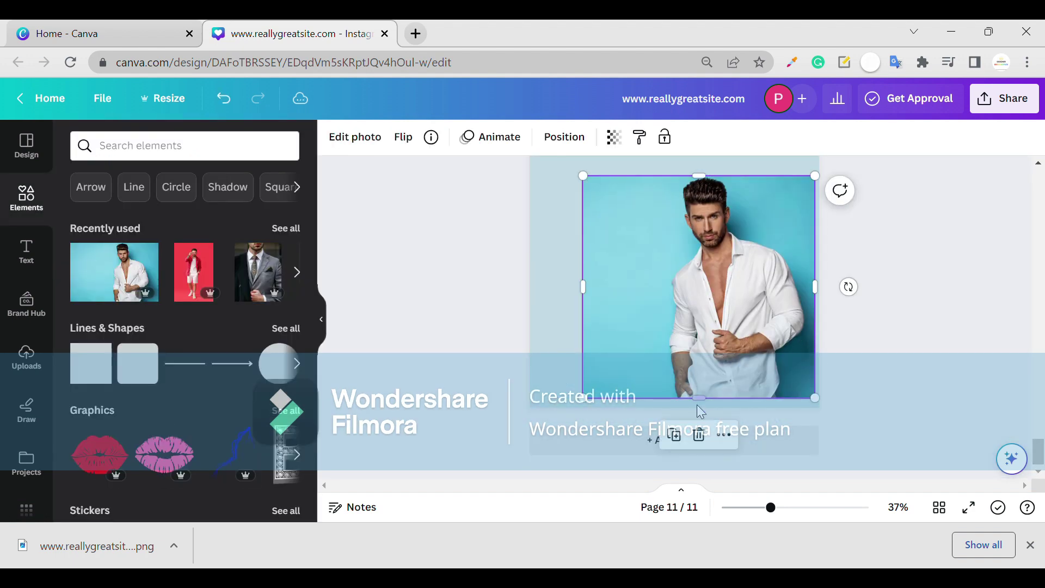
# Enlarge the photo and align it with the page's lower right corner, then delete it.
pyautogui.moveTo(707, 409); pyautogui.dragTo(708, 419)
pyautogui.moveTo(744, 187); pyautogui.dragTo(745, 155)
pyautogui.moveTo(766, 247); pyautogui.dragTo(793, 264)
pyautogui.scroll(1, 877, 283)
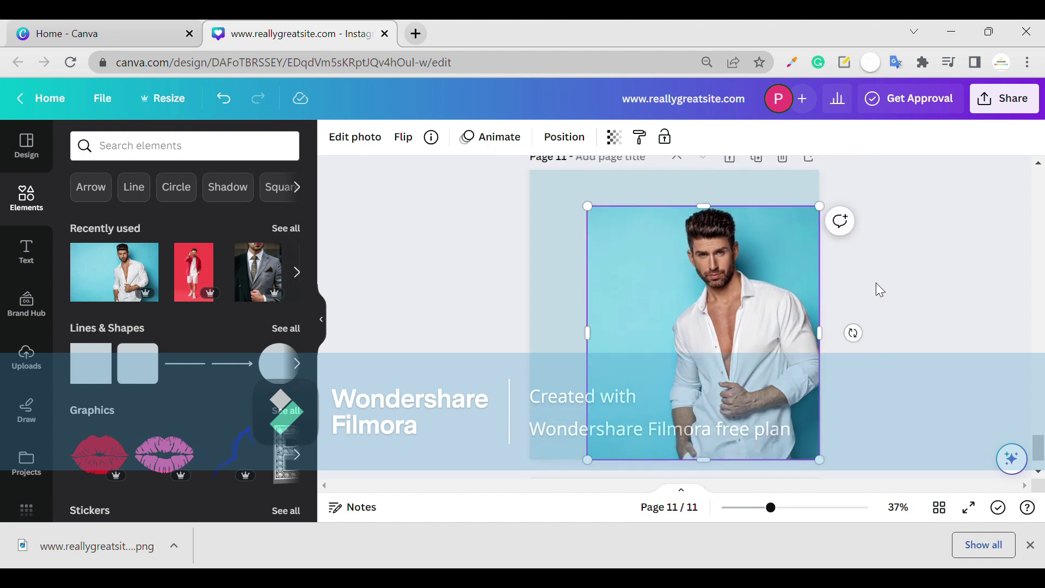
pyautogui.click(877, 282)
pyautogui.click(792, 250)
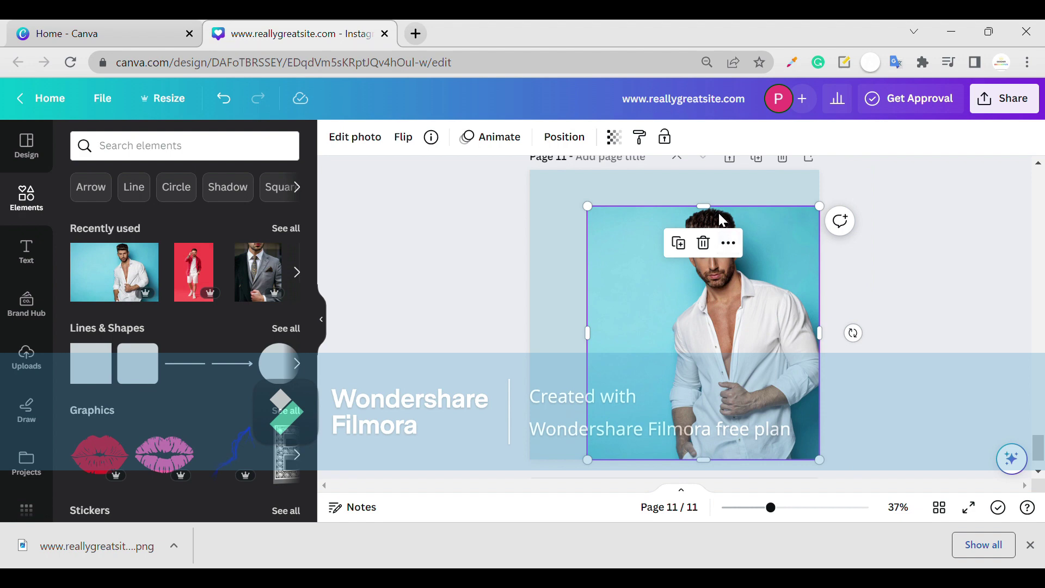
pyautogui.press('Delete')
# Place the photo of the man in the white shirt so it fills page 11, and remove its background.
pyautogui.moveTo(125, 272); pyautogui.dragTo(548, 269)
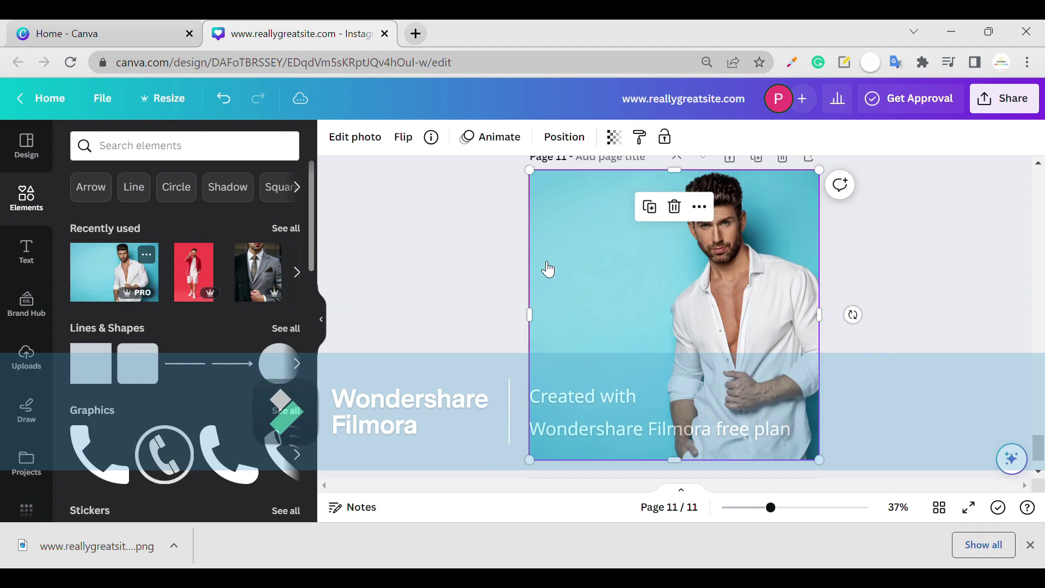
pyautogui.click(703, 279)
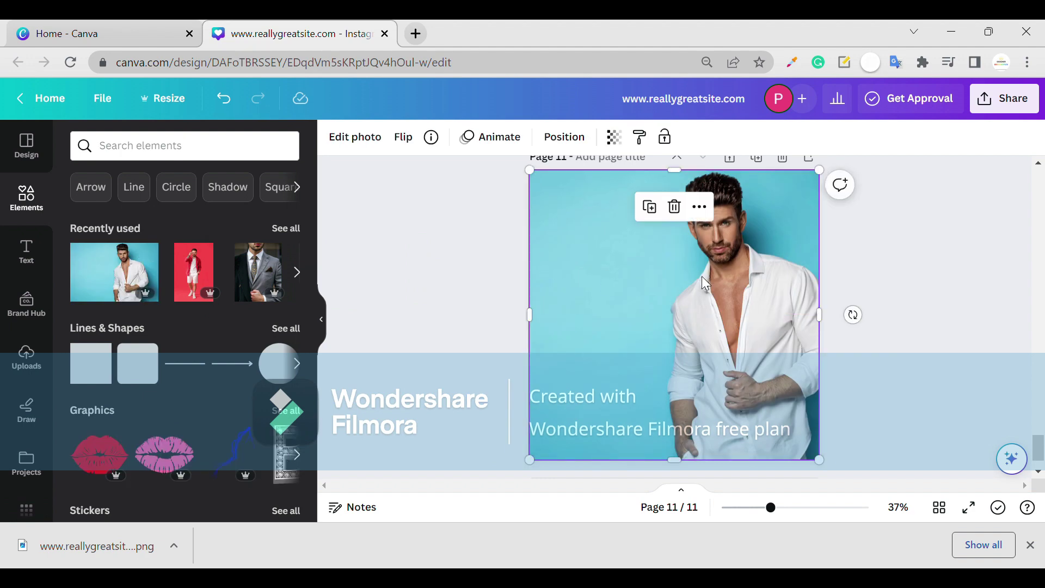
pyautogui.moveTo(704, 268); pyautogui.dragTo(703, 280)
pyautogui.click(381, 146)
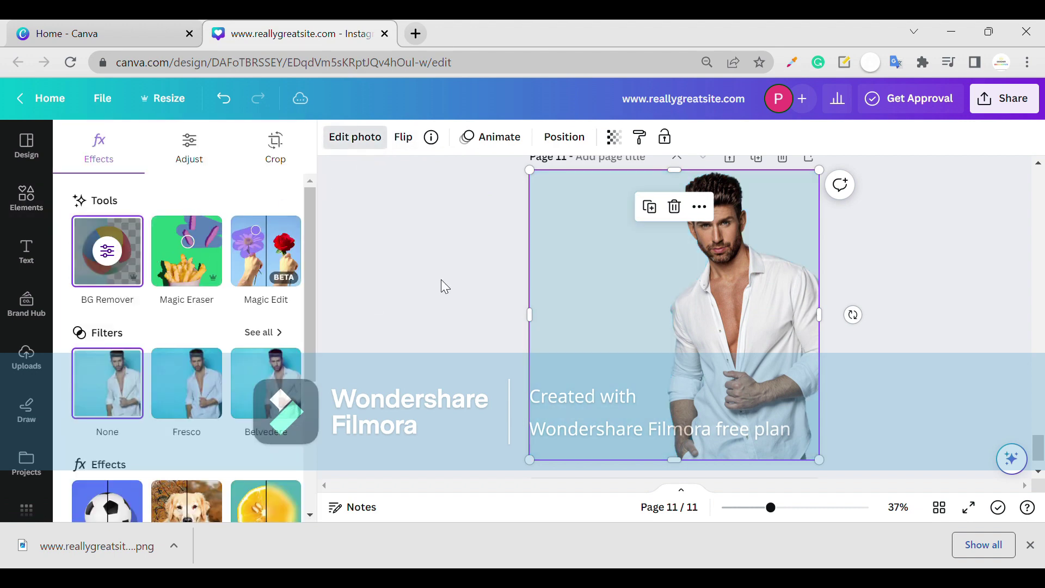
pyautogui.press('Escape')
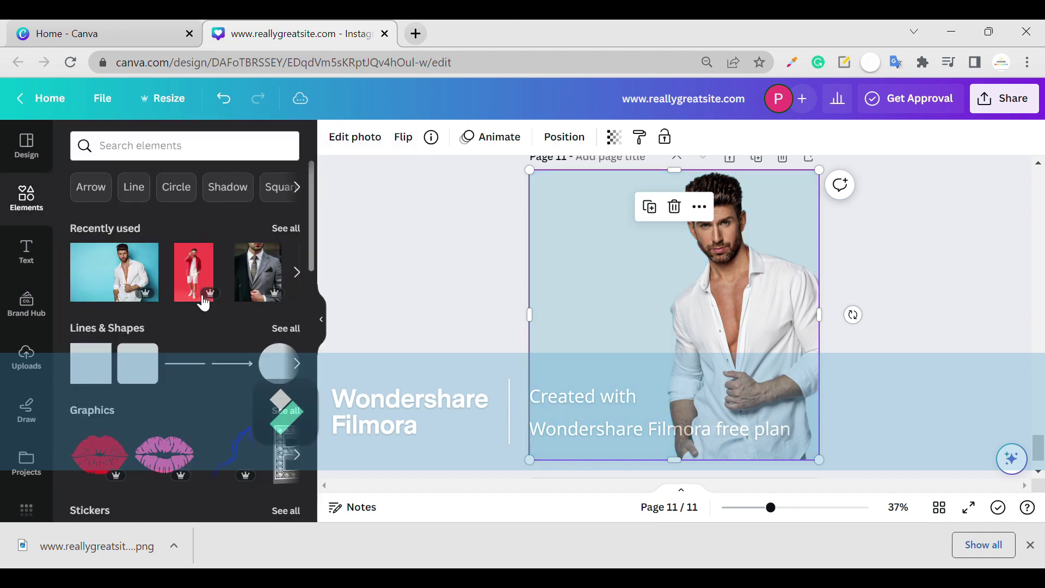
# Add a square shape and stretch it into a full-height panel along the page's left side, reaching the man.
pyautogui.click(96, 370)
pyautogui.moveTo(674, 364); pyautogui.dragTo(589, 422)
pyautogui.moveTo(584, 326); pyautogui.dragTo(611, 170)
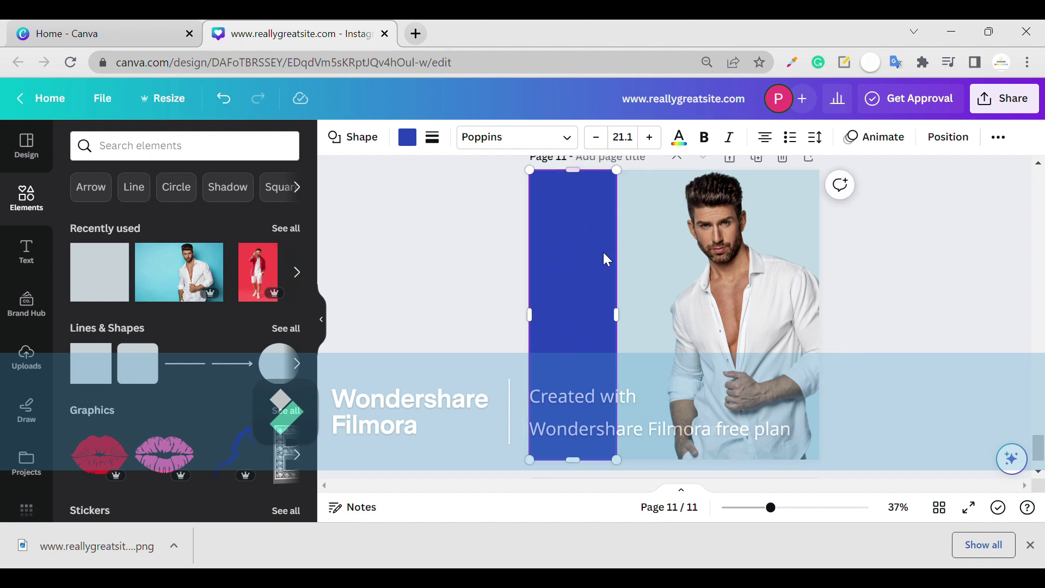
pyautogui.moveTo(630, 336); pyautogui.dragTo(675, 336)
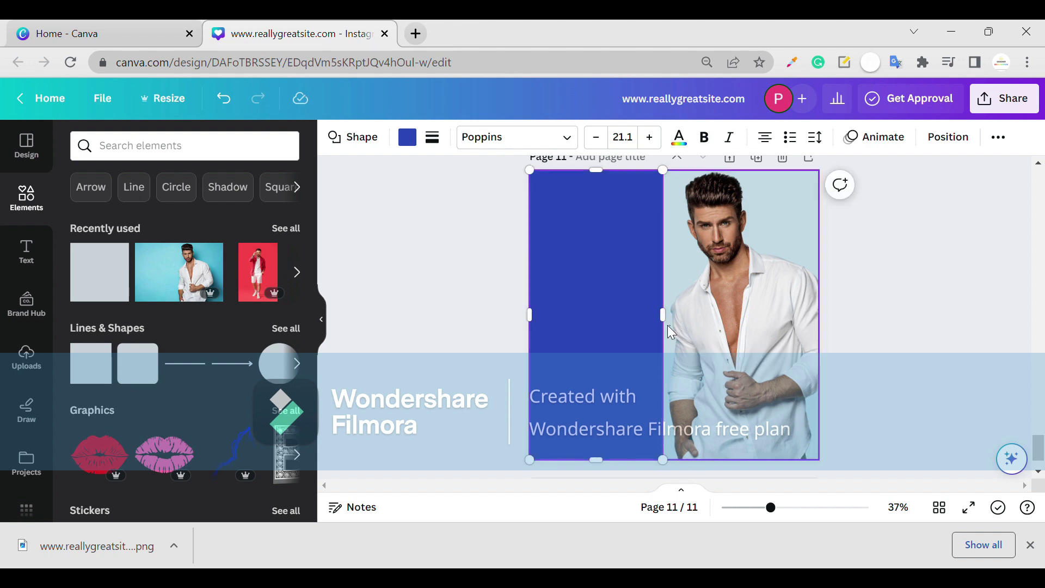
pyautogui.click(670, 326)
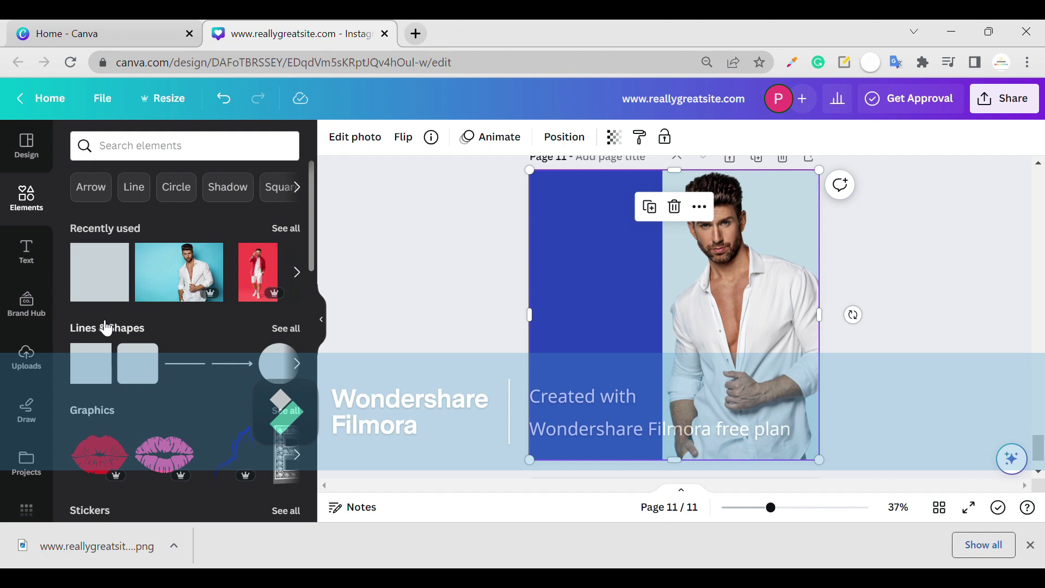
# Add a heading reading "New Collection" on the blue panel.
pyautogui.click(36, 271)
pyautogui.click(79, 252)
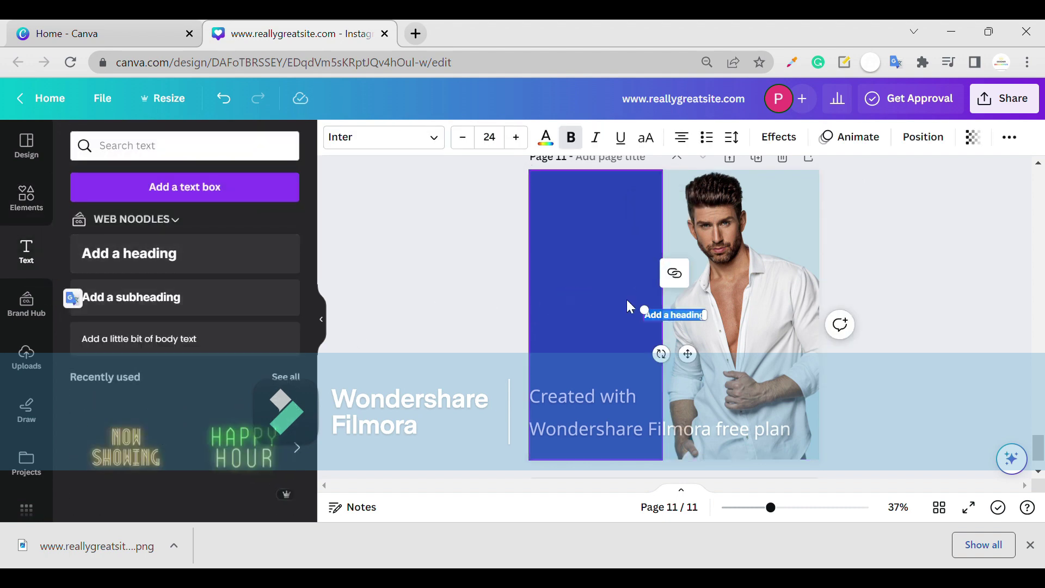
pyautogui.moveTo(687, 353); pyautogui.dragTo(615, 352)
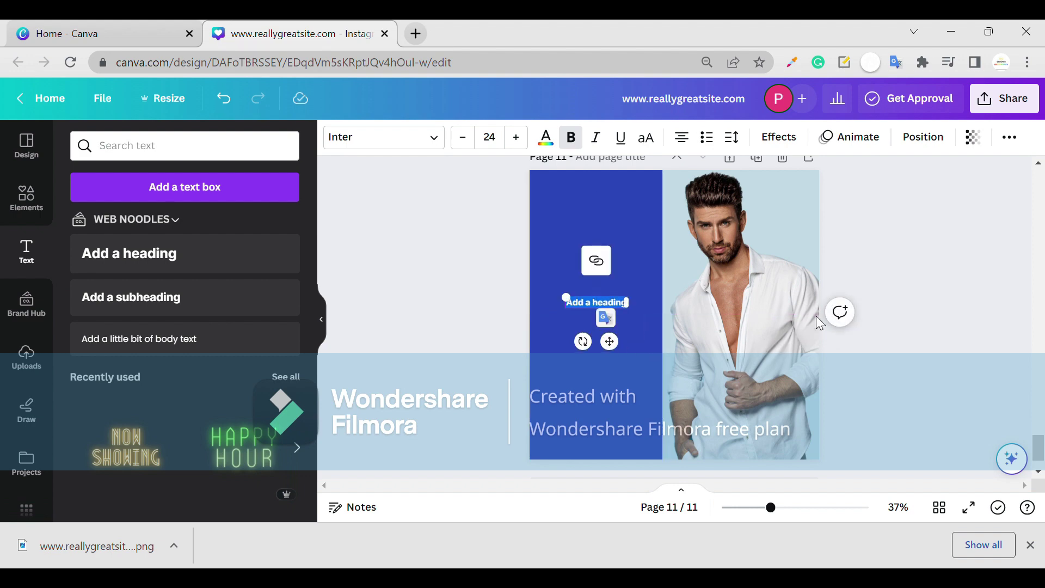
pyautogui.write('New Collection')
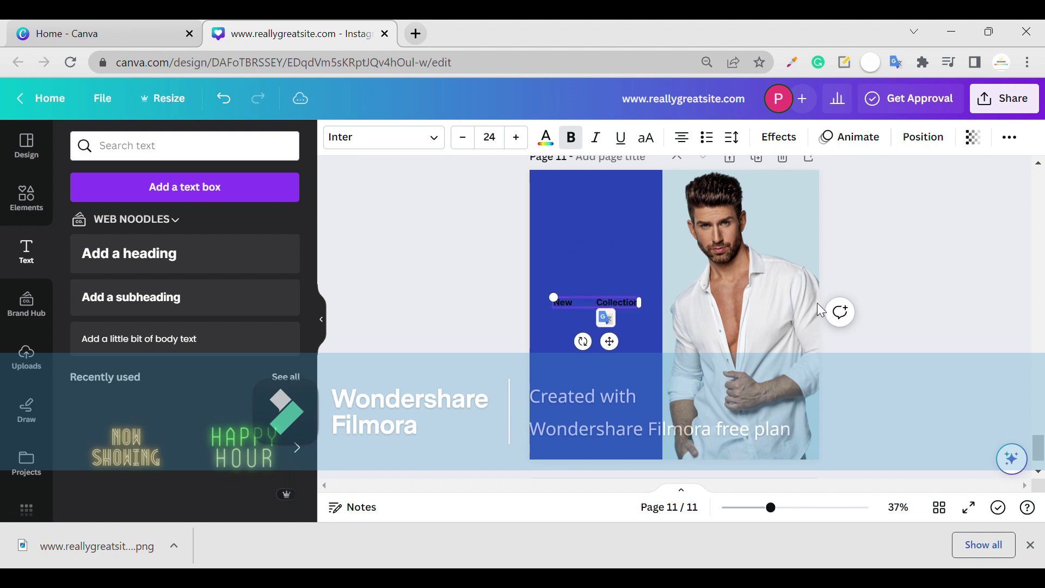
# Wrap the "New Collection" heading onto two lines near the panel's top and enlarge it to about size 33.
pyautogui.moveTo(646, 315); pyautogui.dragTo(642, 314)
pyautogui.moveTo(606, 352); pyautogui.dragTo(610, 257)
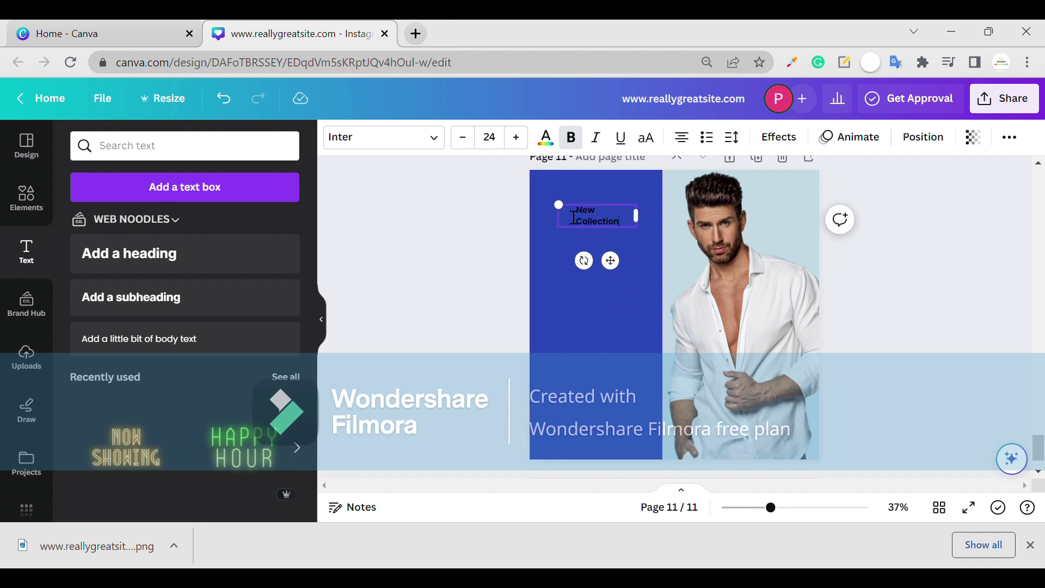
pyautogui.moveTo(560, 207); pyautogui.dragTo(530, 196)
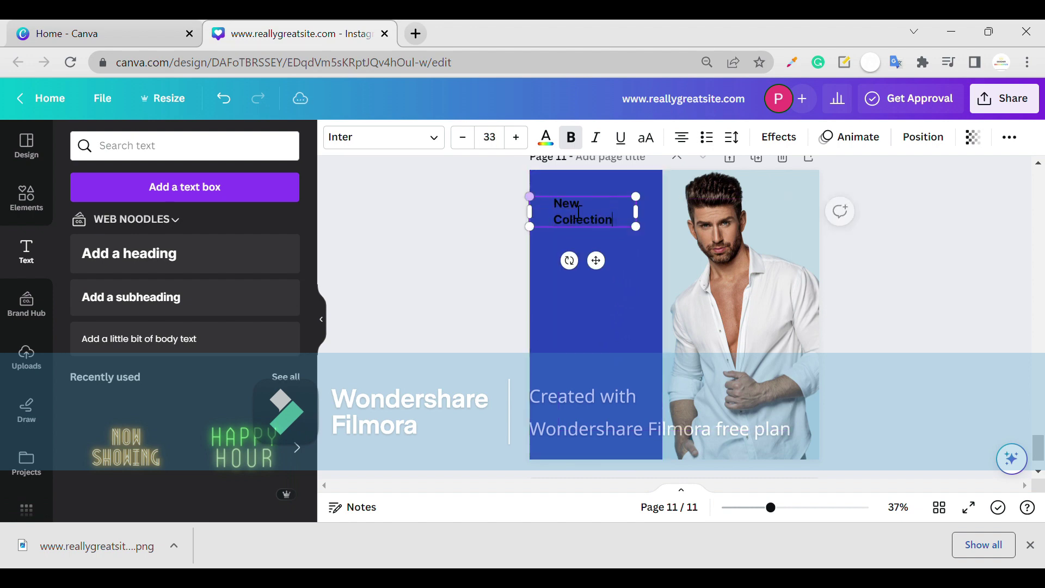
pyautogui.doubleClick(592, 269)
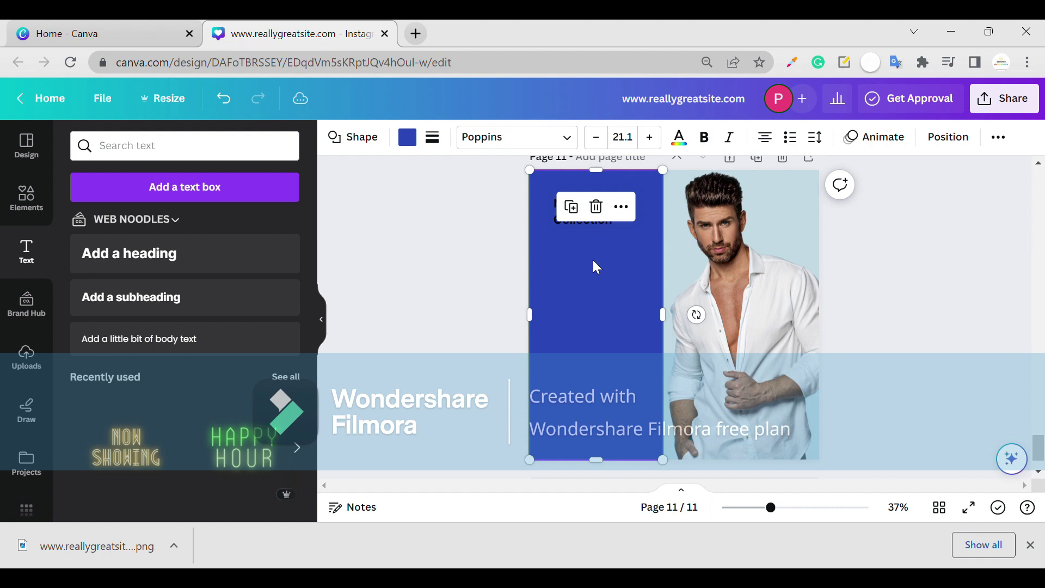
# Shift the "New Collection" heading to the panel's right edge and enlarge it to about size 36.7.
pyautogui.click(597, 221)
pyautogui.click(608, 227)
pyautogui.click(607, 226)
pyautogui.moveTo(600, 221); pyautogui.dragTo(608, 227)
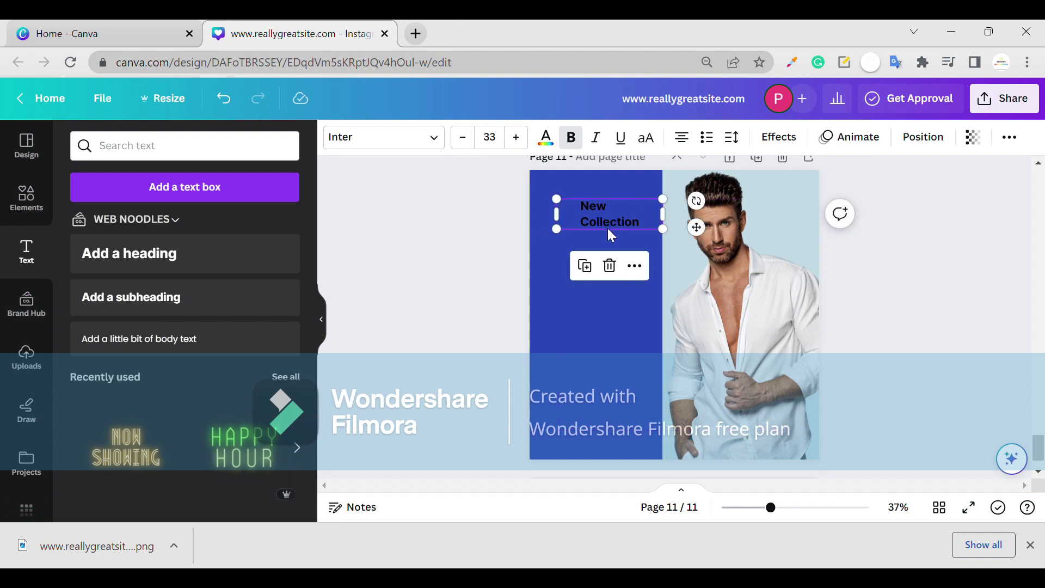
pyautogui.click(606, 233)
pyautogui.click(595, 229)
pyautogui.moveTo(556, 201); pyautogui.dragTo(557, 202)
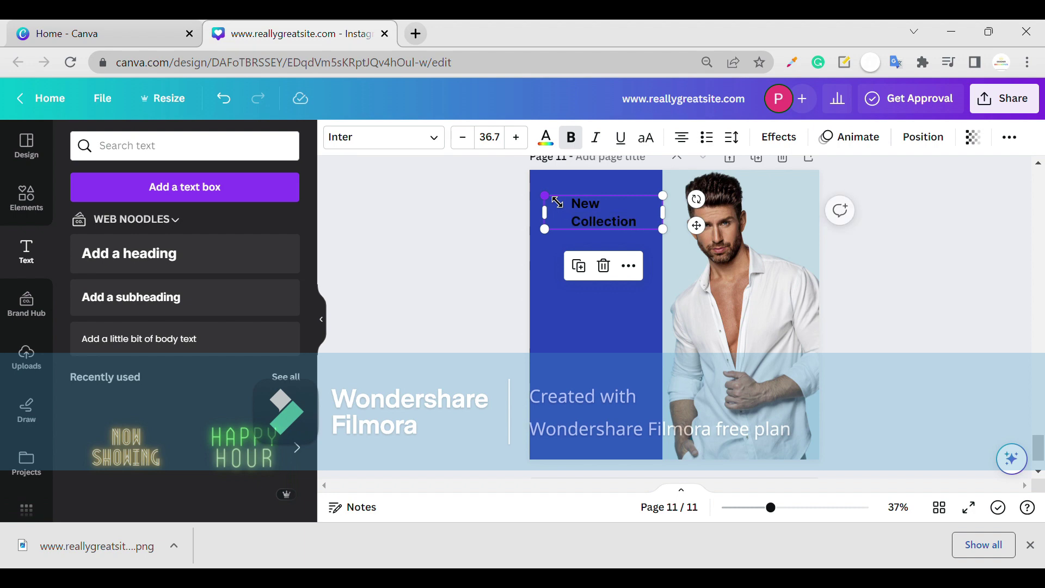
# Add a second heading reading "Fashion shits" below "New Collection" and enlarge it to about size 62.5.
pyautogui.scroll(1, 597, 218)
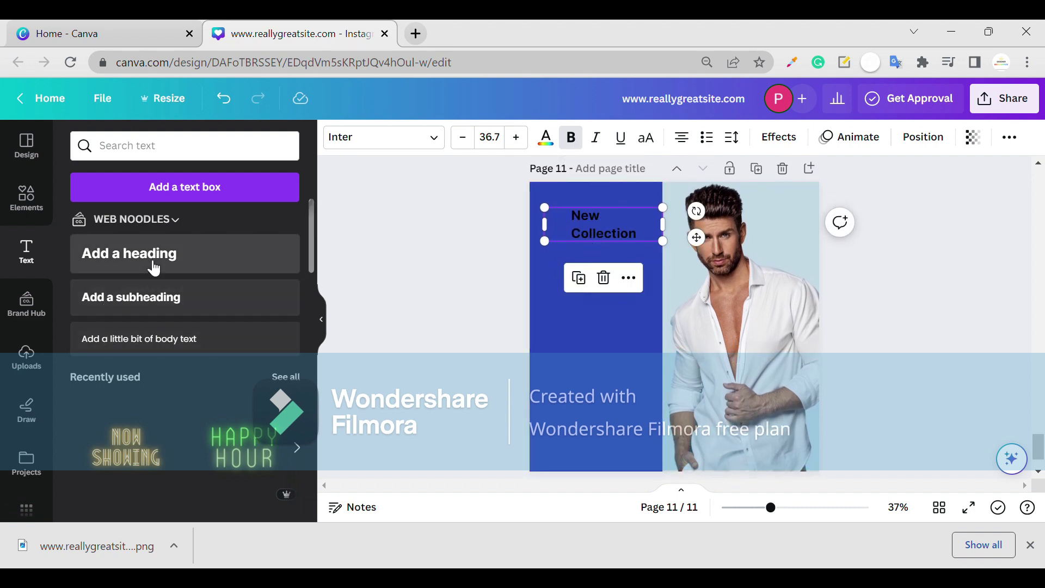
pyautogui.moveTo(146, 265); pyautogui.dragTo(617, 318)
pyautogui.click(597, 317)
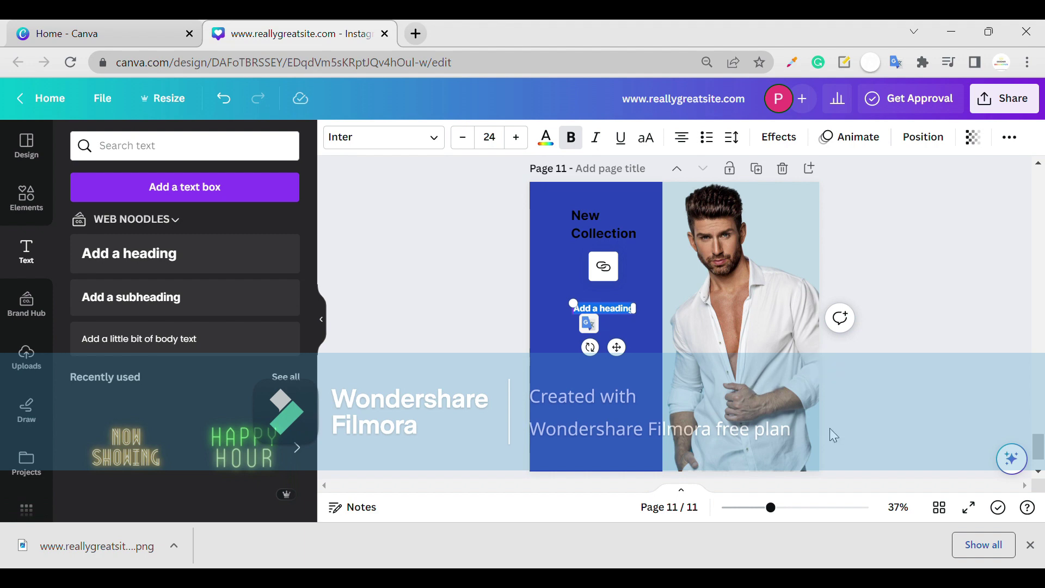
pyautogui.write('Fashion shits')
pyautogui.click(558, 380)
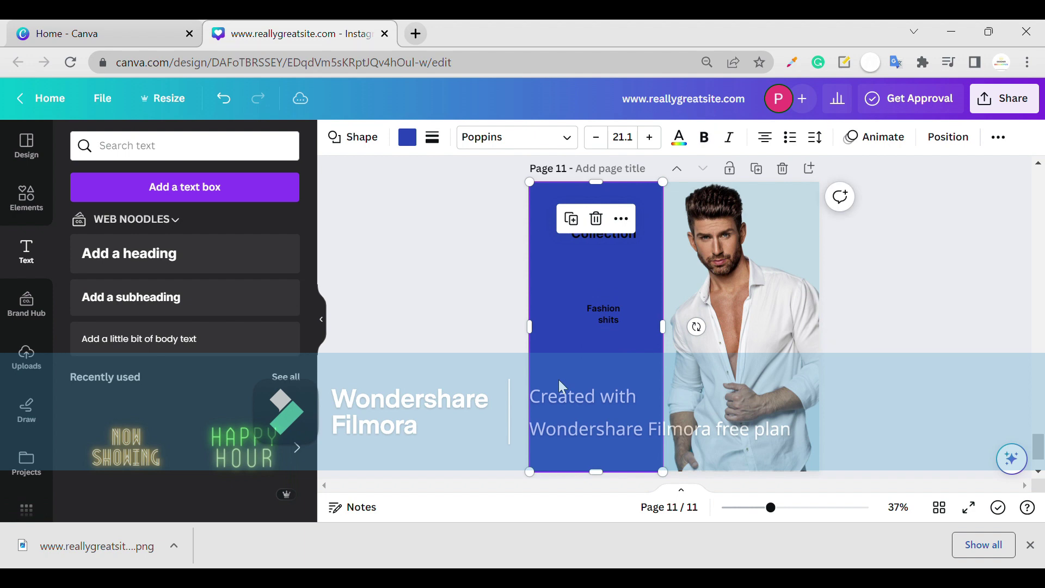
pyautogui.click(603, 321)
pyautogui.moveTo(588, 307); pyautogui.dragTo(623, 316)
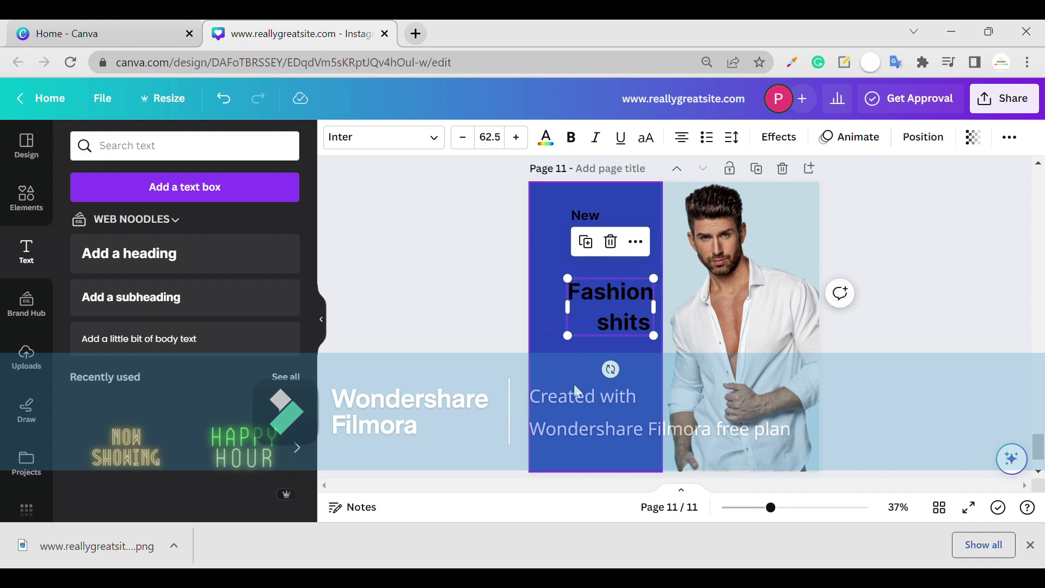
# Add a rounded square to the lower part of the blue panel and set its corner rounding to 100.
pyautogui.click(28, 213)
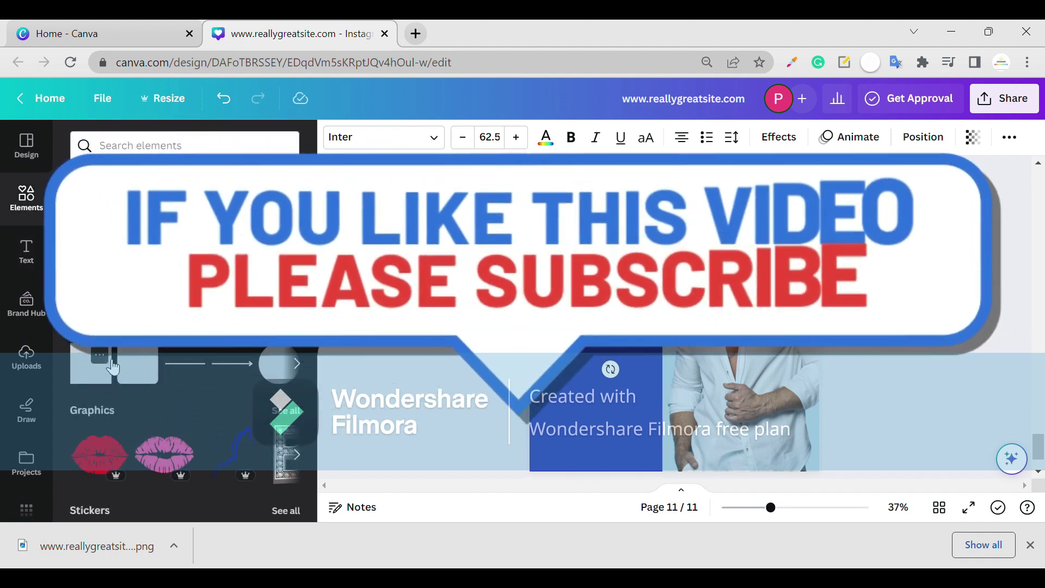
pyautogui.moveTo(147, 374); pyautogui.dragTo(578, 405)
pyautogui.click(432, 137)
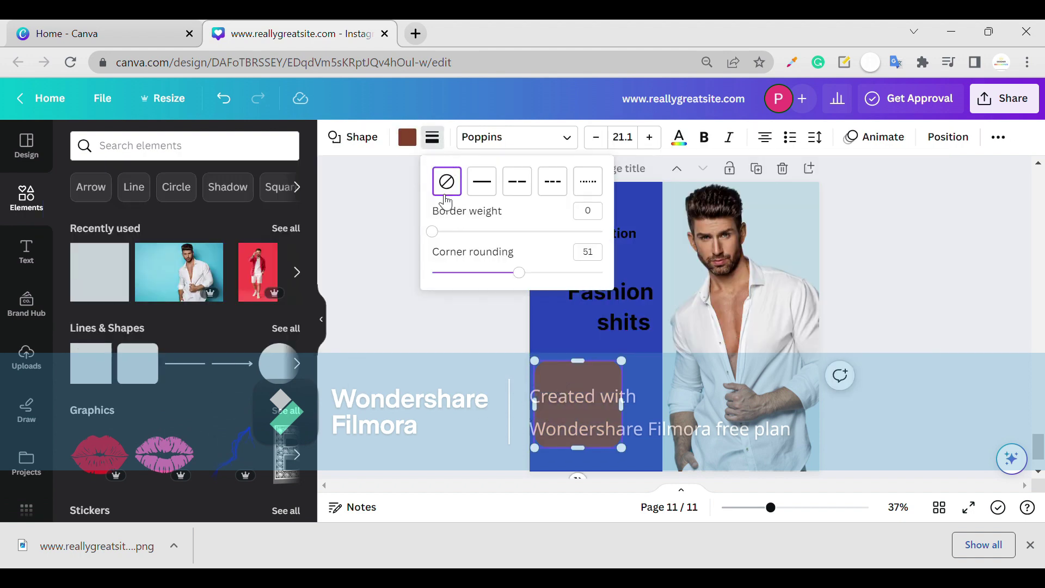
pyautogui.moveTo(434, 235)
pyautogui.mouseDown()
pyautogui.moveTo(518, 231)
pyautogui.moveTo(392, 229)
pyautogui.moveTo(521, 231)
pyautogui.moveTo(430, 231)
pyautogui.mouseUp()
pyautogui.moveTo(520, 274); pyautogui.dragTo(592, 278)
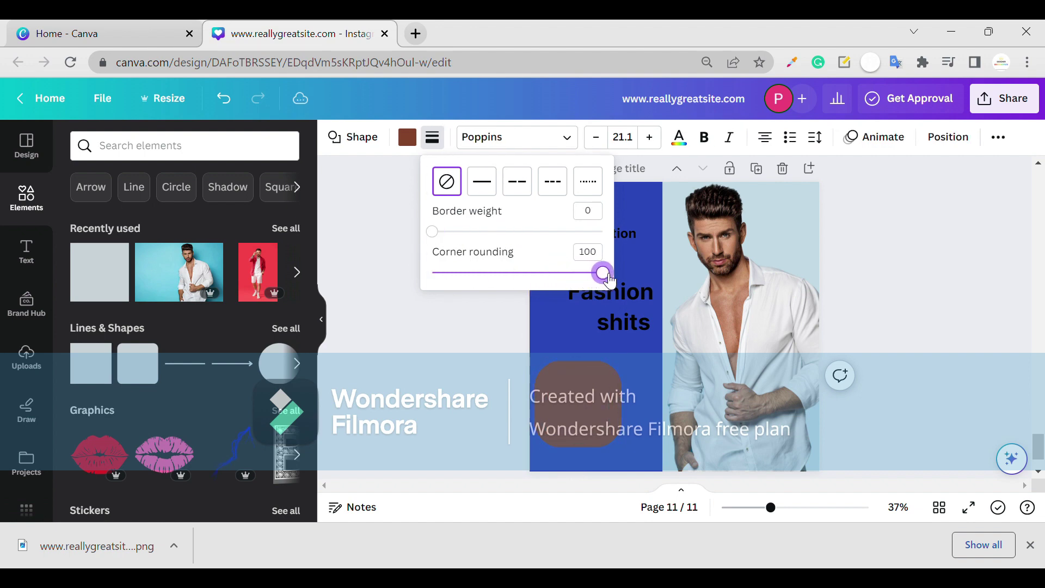
# Flatten the rounded shape into a button-like bar beneath the "Fashion shits" heading and fill it with white (#ffffff).
pyautogui.moveTo(580, 448); pyautogui.dragTo(595, 379)
pyautogui.click(615, 408)
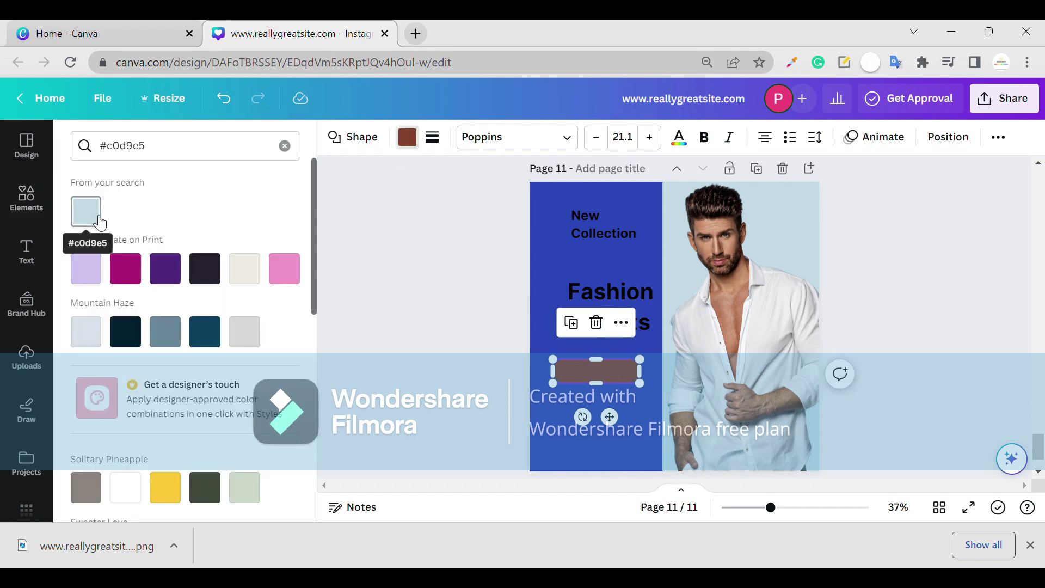
pyautogui.click(285, 146)
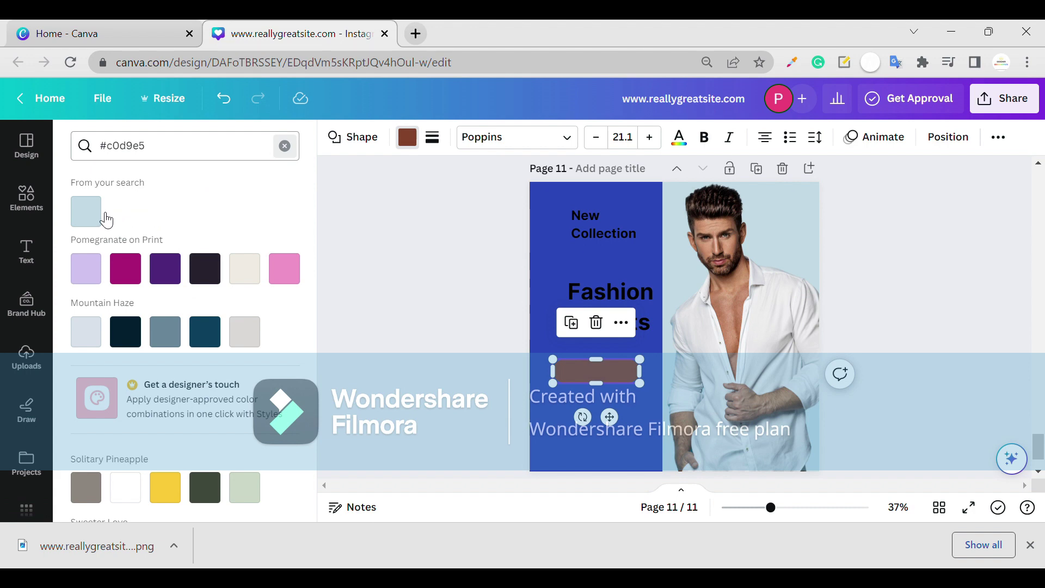
pyautogui.click(283, 306)
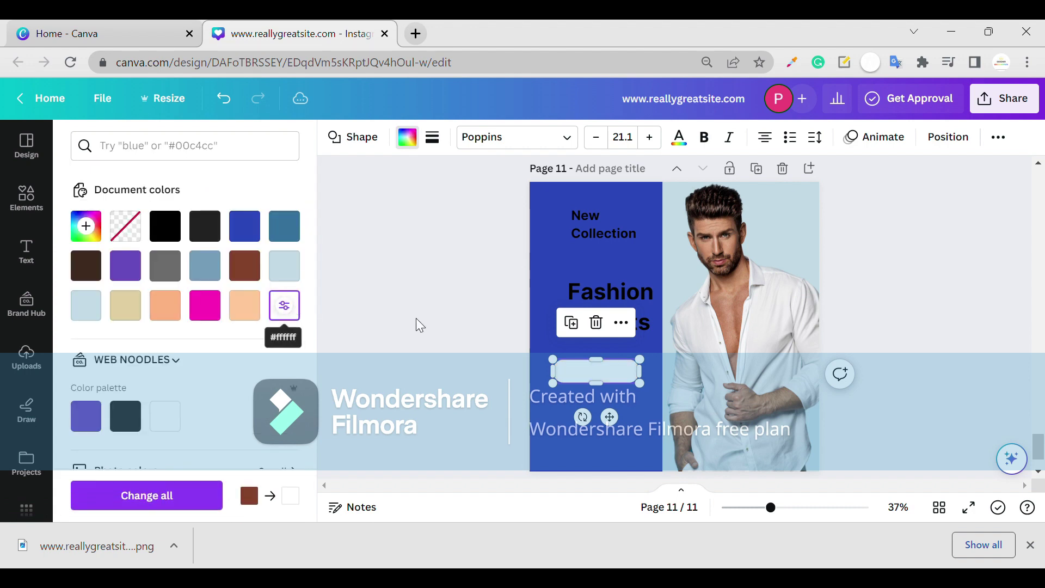
pyautogui.press('Escape')
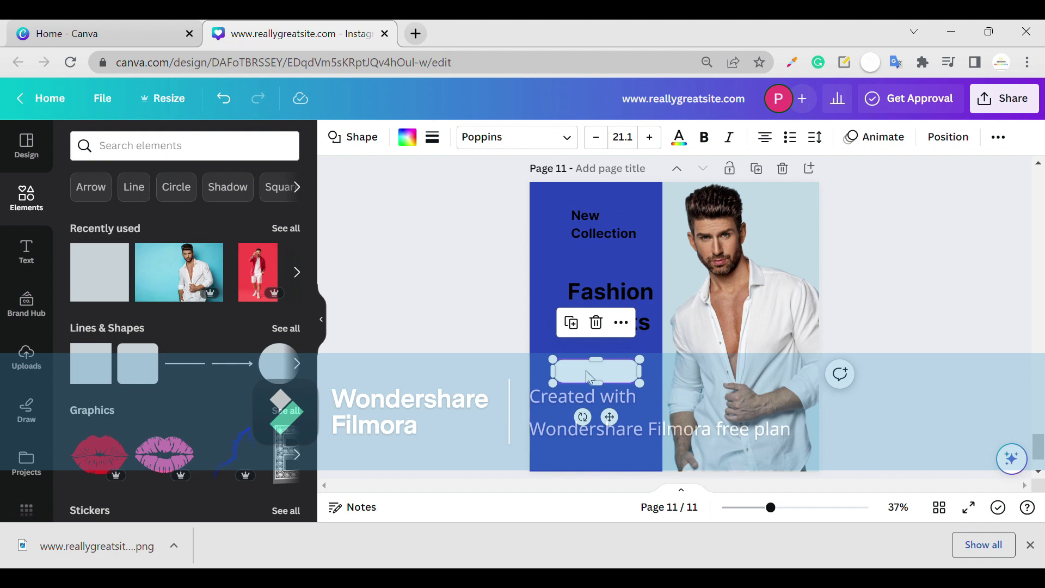
# Add a subheading reading "shop now" just below the white button bar.
pyautogui.click(40, 246)
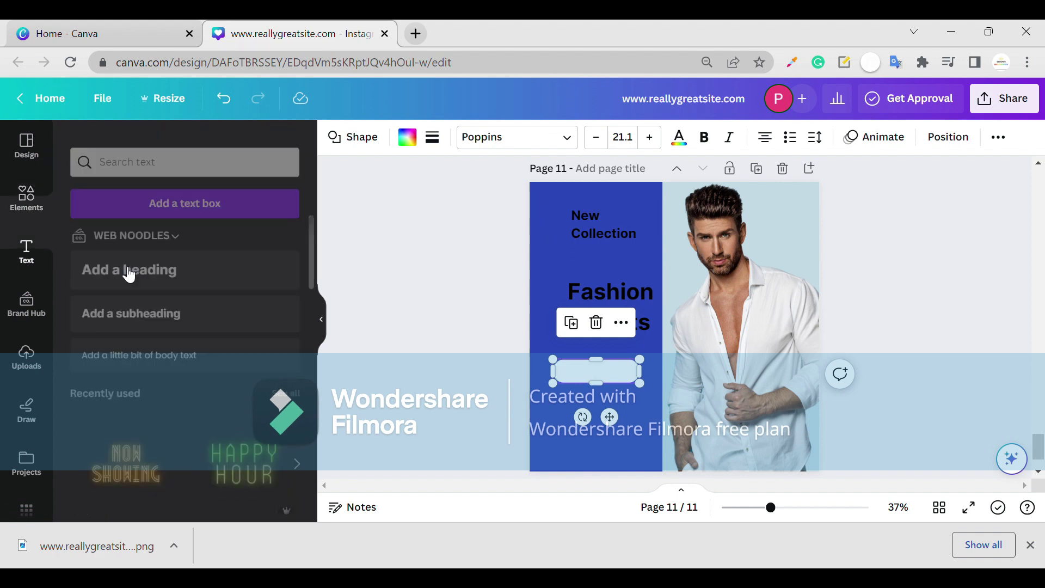
pyautogui.click(136, 299)
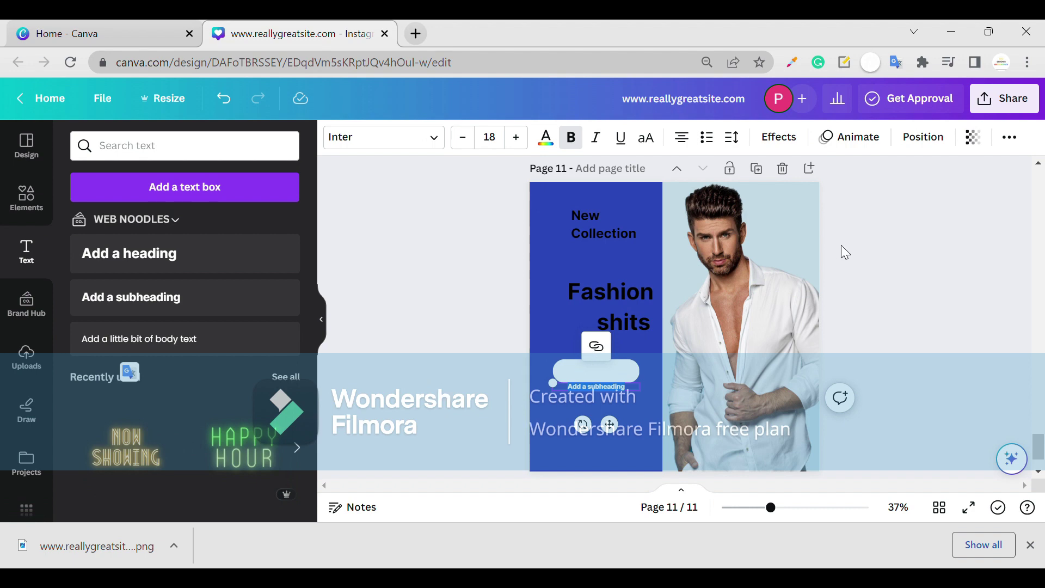
pyautogui.write('shop now')
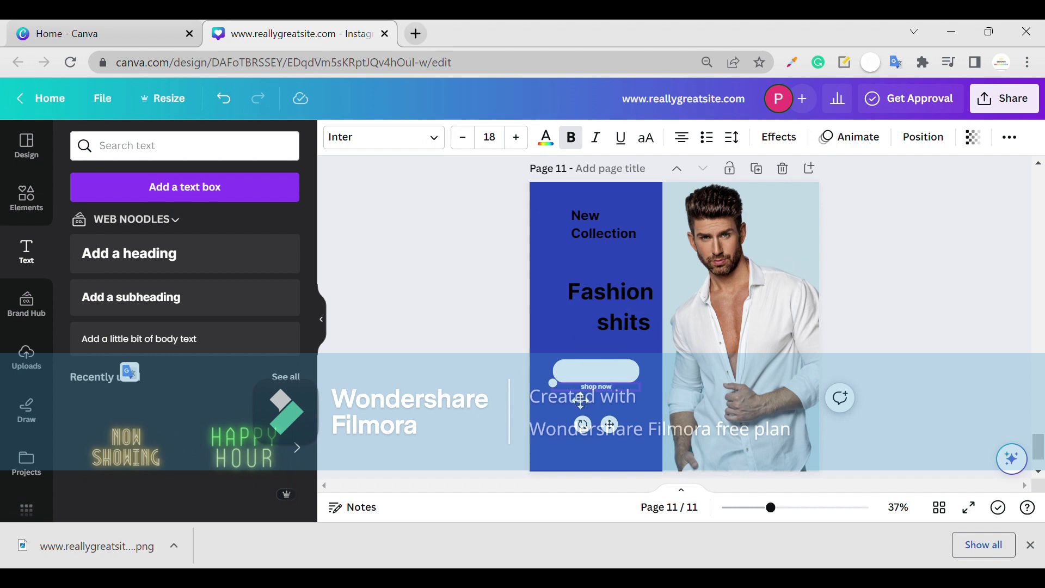
# Enlarge the "shop now" label to about size 29.4 and place it over the white button bar.
pyautogui.click(579, 399)
pyautogui.click(614, 424)
pyautogui.moveTo(621, 438); pyautogui.dragTo(621, 424)
pyautogui.moveTo(564, 368); pyautogui.dragTo(502, 342)
pyautogui.click(502, 342)
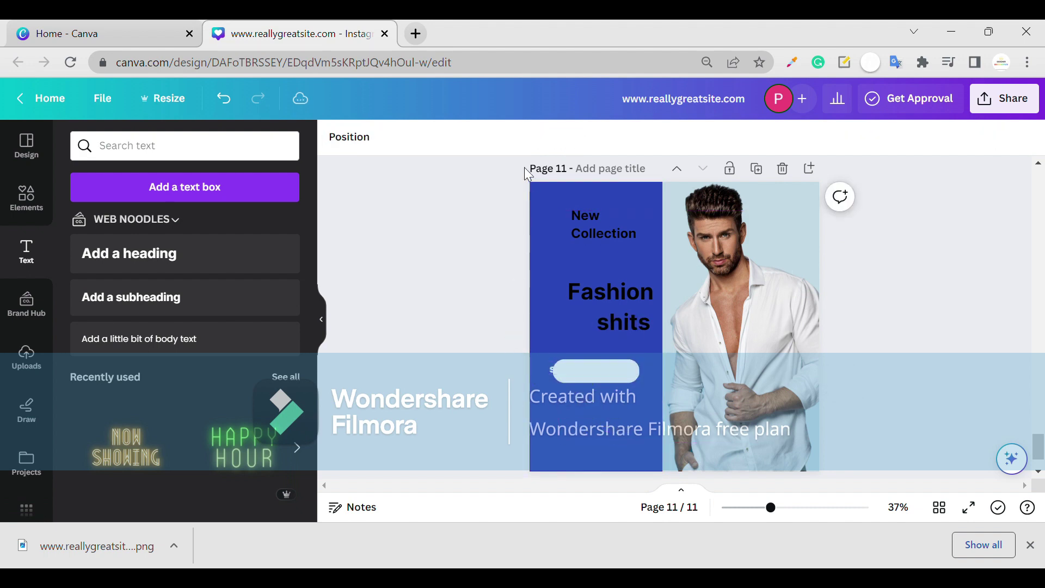
pyautogui.click(552, 370)
pyautogui.moveTo(582, 379); pyautogui.dragTo(585, 387)
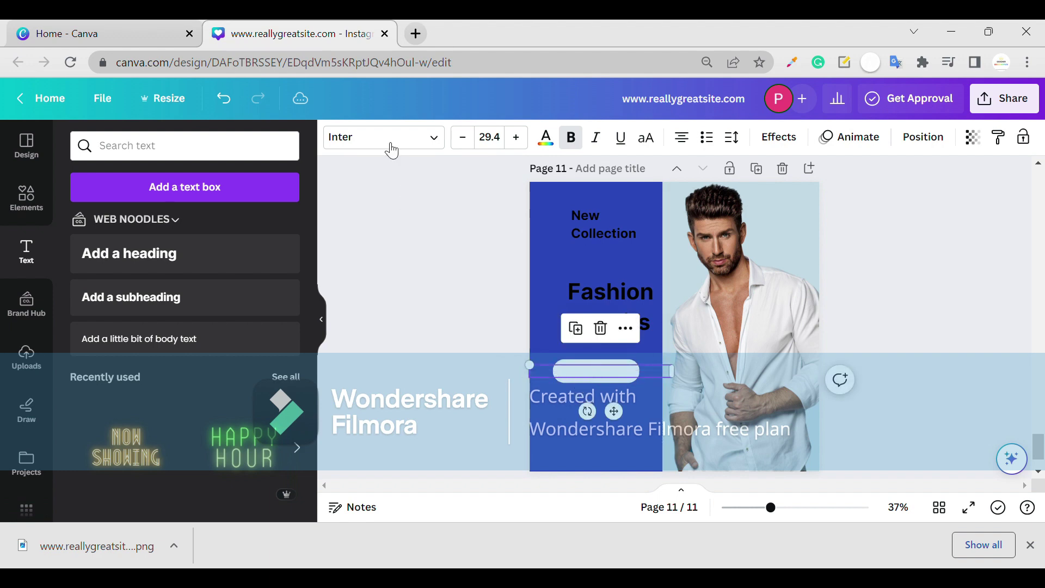
# Set the "Fashion shits" heading in the Gistesy font and shift it slightly towards the blue panel's outer edge.
pyautogui.click(390, 141)
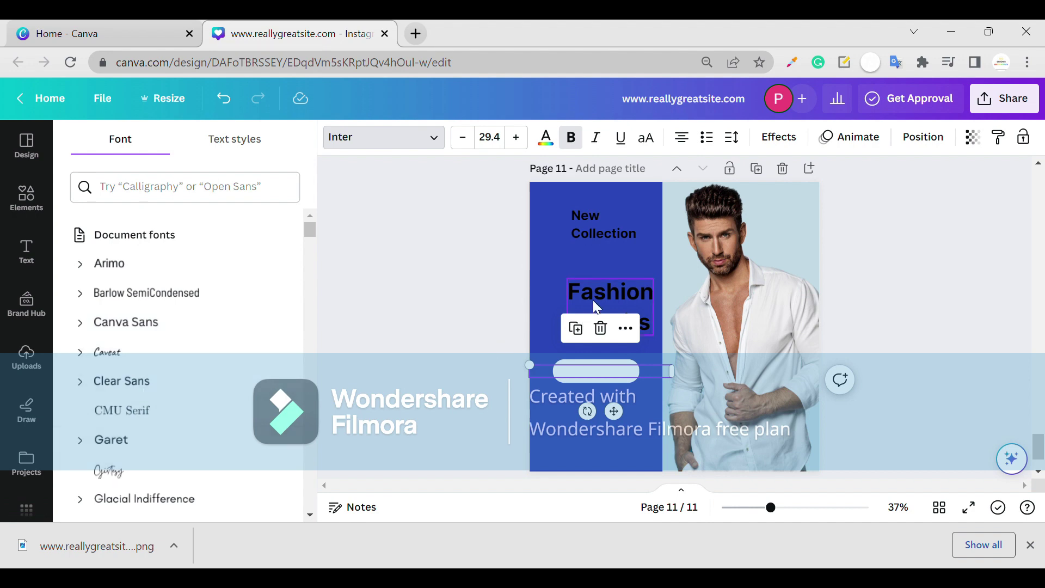
pyautogui.click(188, 472)
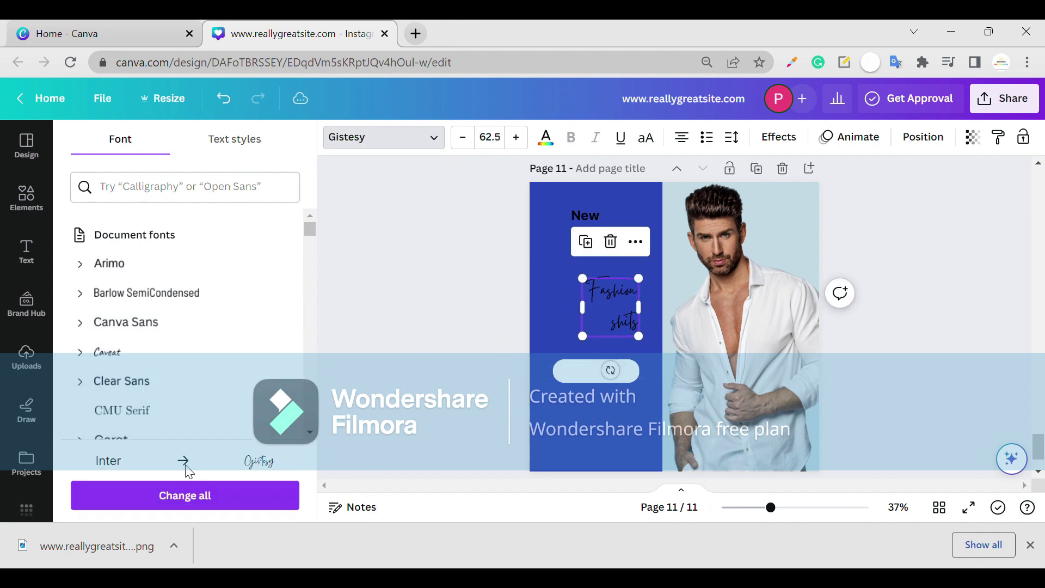
pyautogui.moveTo(588, 318); pyautogui.dragTo(555, 319)
# Duplicate the blue panel and move the copy past the page's right edge, leaving only a narrow blue strip beside the model.
pyautogui.click(584, 198)
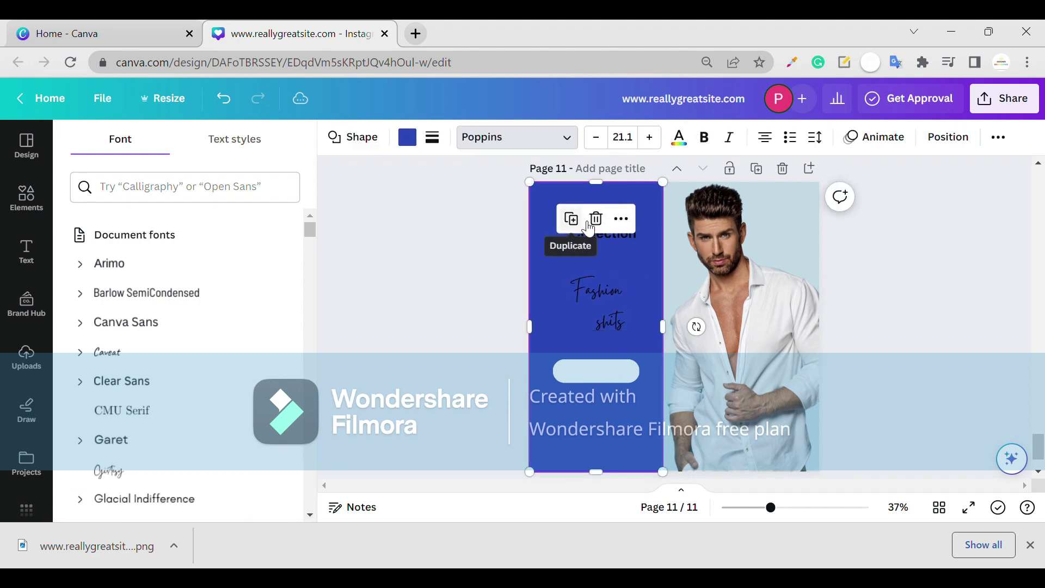
pyautogui.click(572, 220)
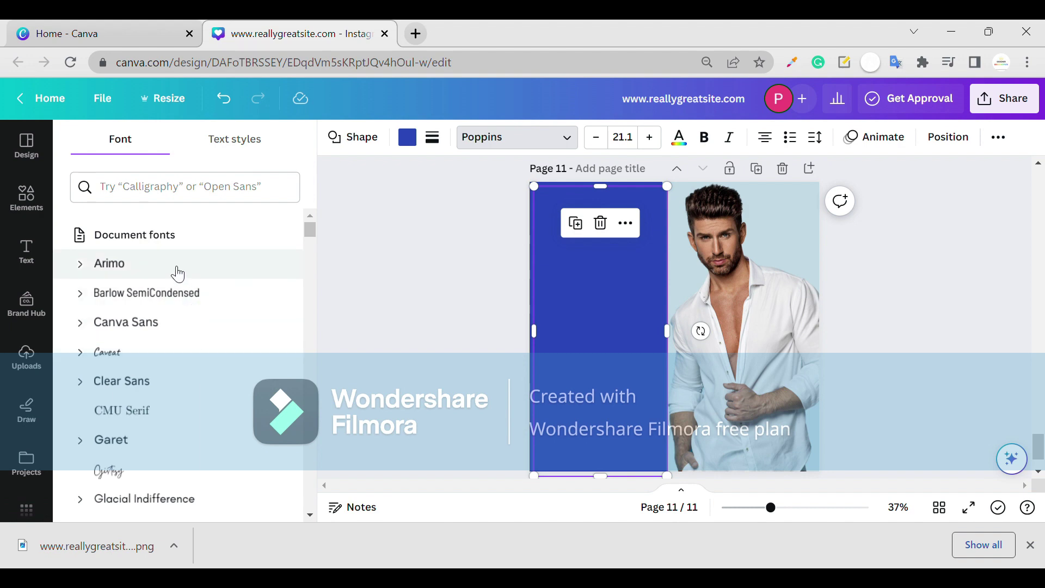
pyautogui.click(178, 419)
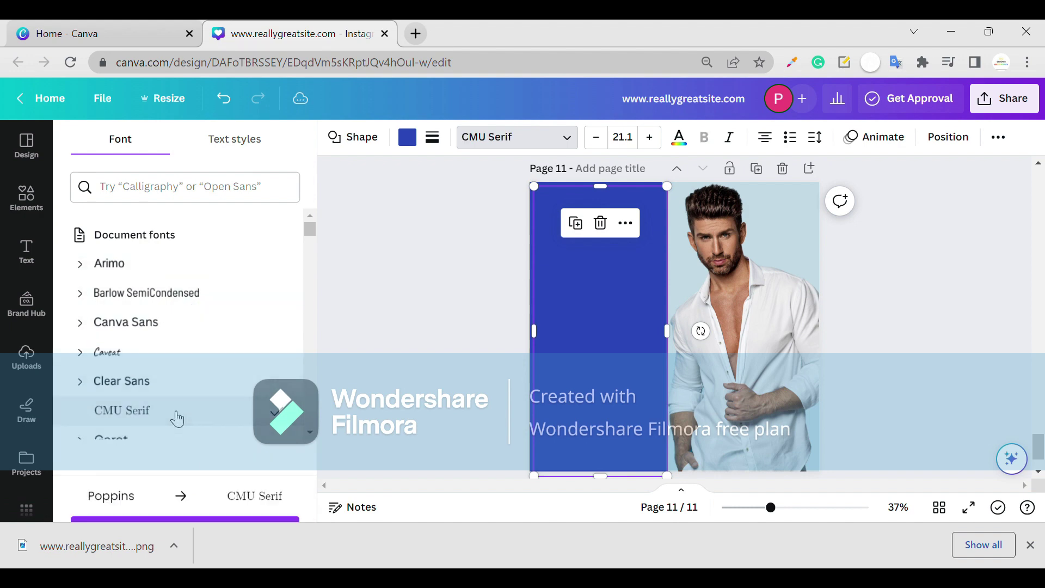
pyautogui.moveTo(551, 324); pyautogui.dragTo(838, 322)
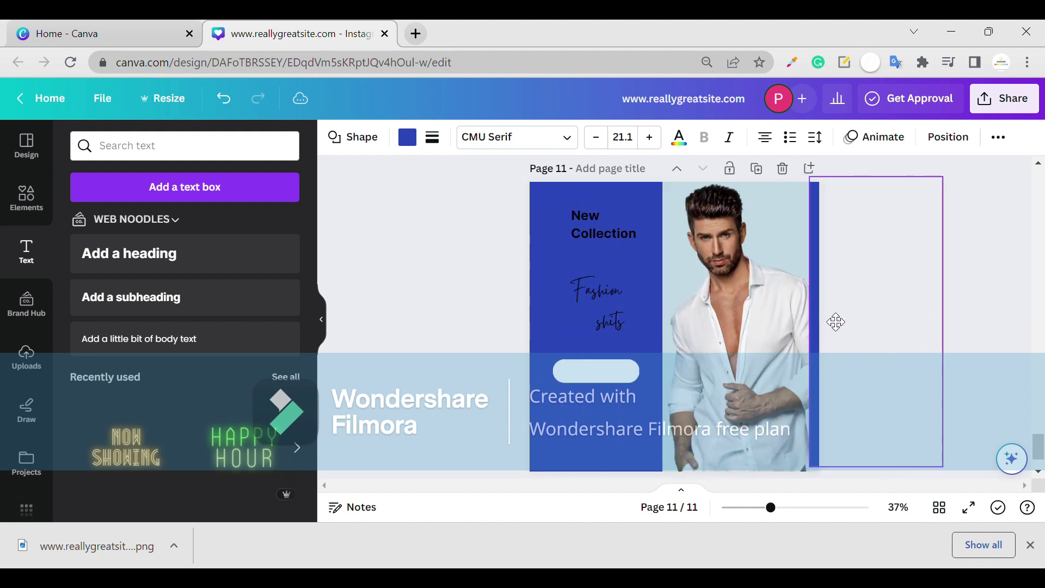
# Set the "New Collection" heading in CMU Serif, then nudge it slightly down and the "Fashion shits" heading slightly up.
pyautogui.click(592, 235)
pyautogui.click(398, 145)
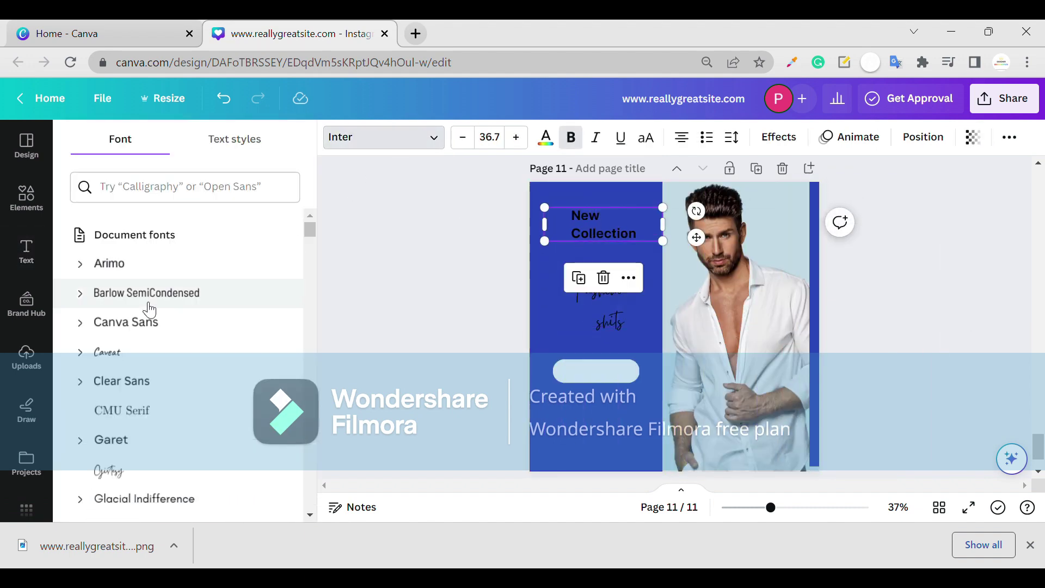
pyautogui.scroll(-1, 147, 380)
pyautogui.click(155, 393)
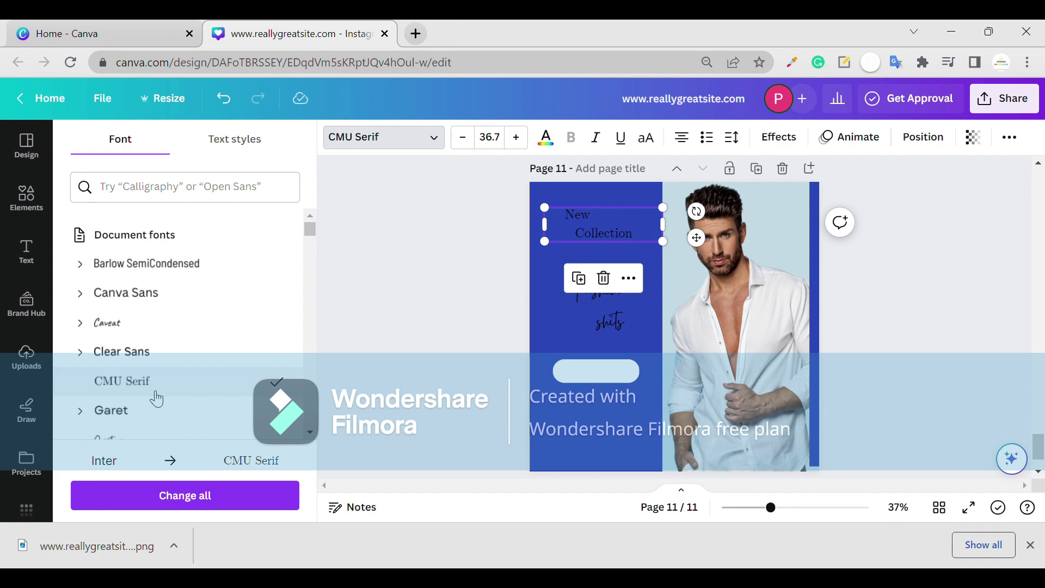
pyautogui.moveTo(581, 240)
pyautogui.mouseDown()
pyautogui.moveTo(586, 256)
pyautogui.moveTo(591, 245)
pyautogui.mouseUp()
pyautogui.moveTo(575, 312); pyautogui.dragTo(579, 303)
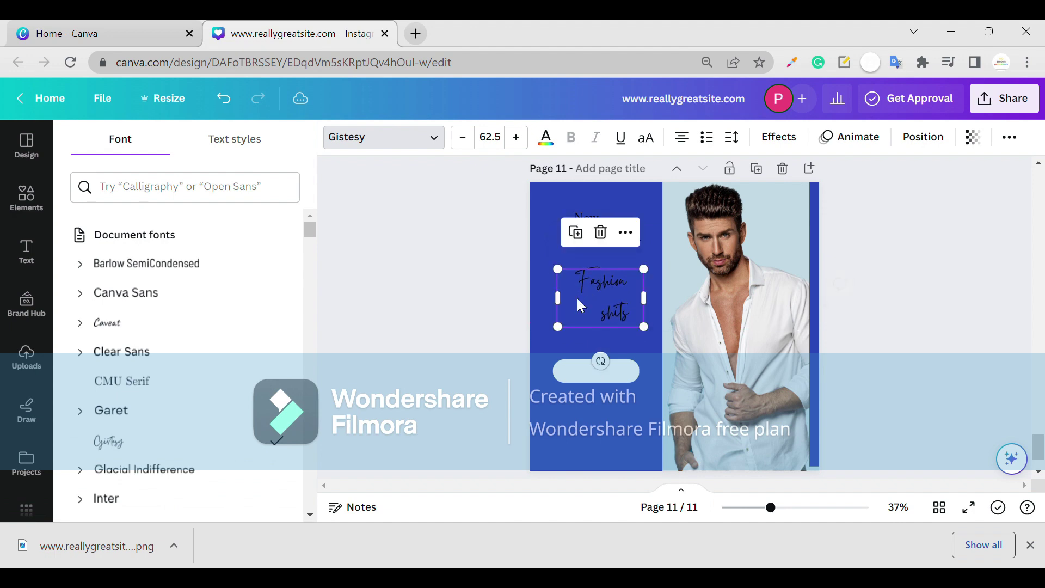
# Set the "shop now" label in the Garet font and colour it dark grey.
pyautogui.click(593, 371)
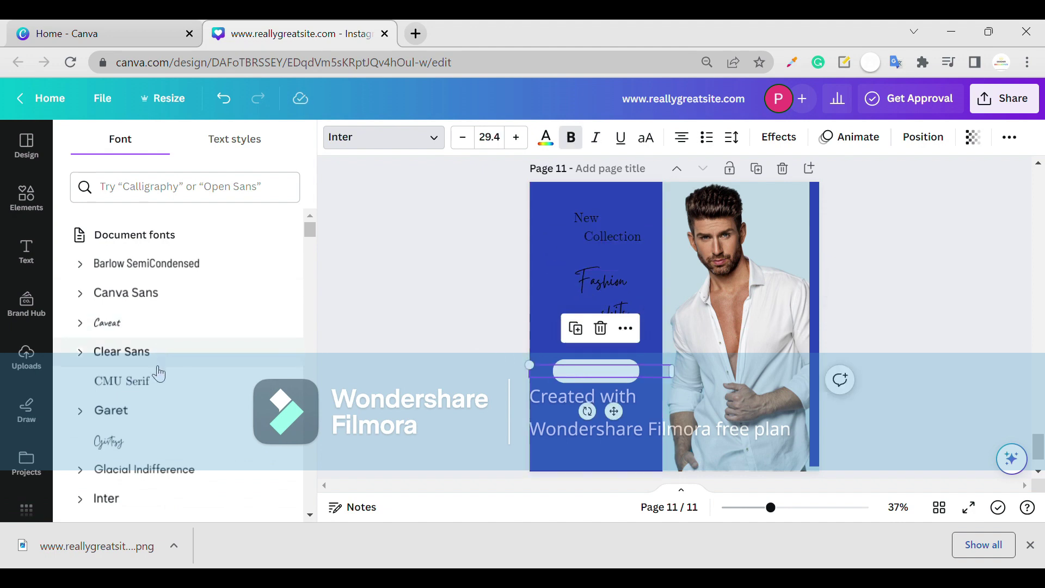
pyautogui.click(144, 410)
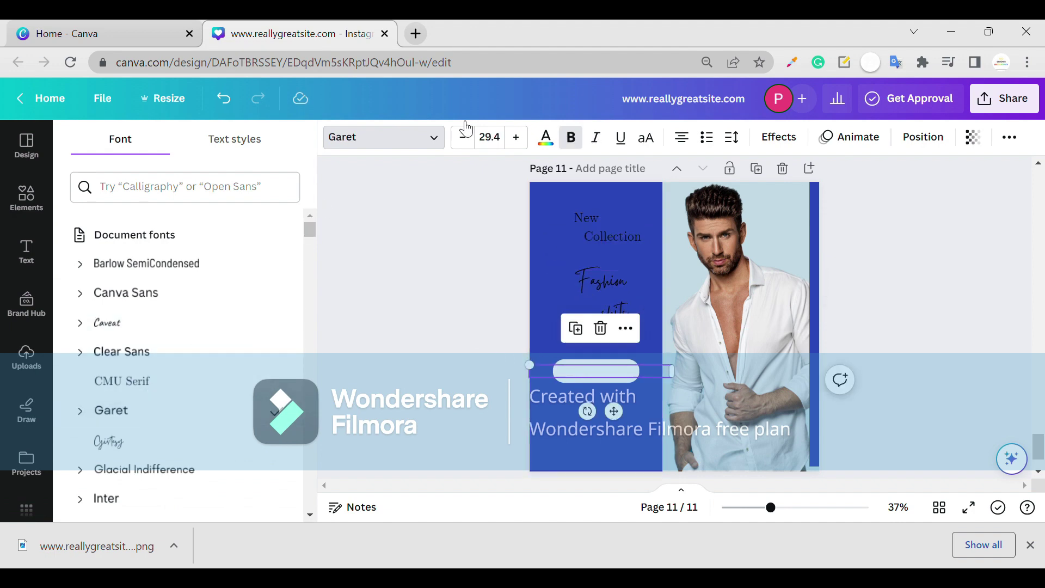
pyautogui.click(546, 139)
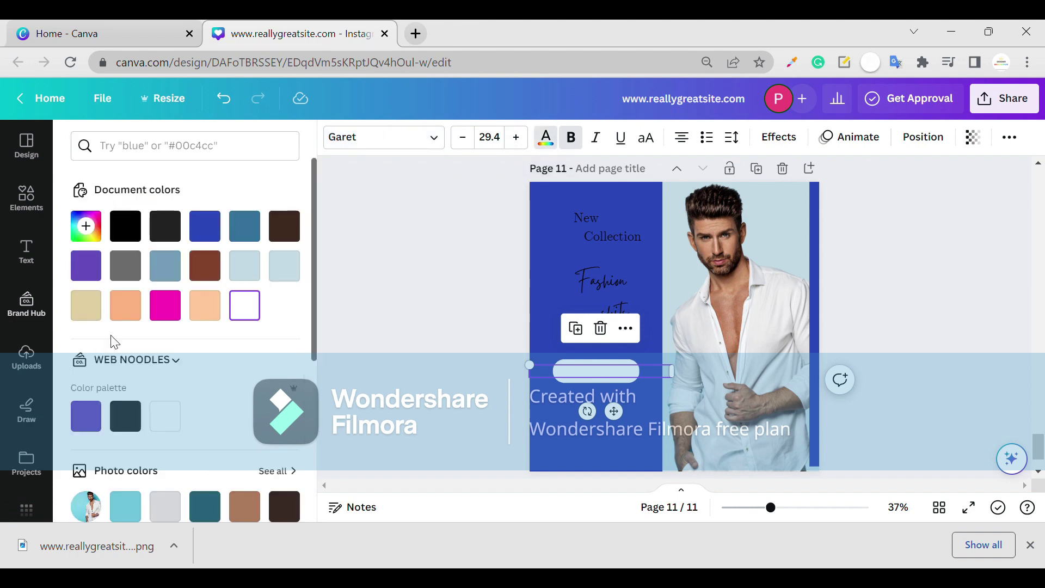
pyautogui.click(165, 226)
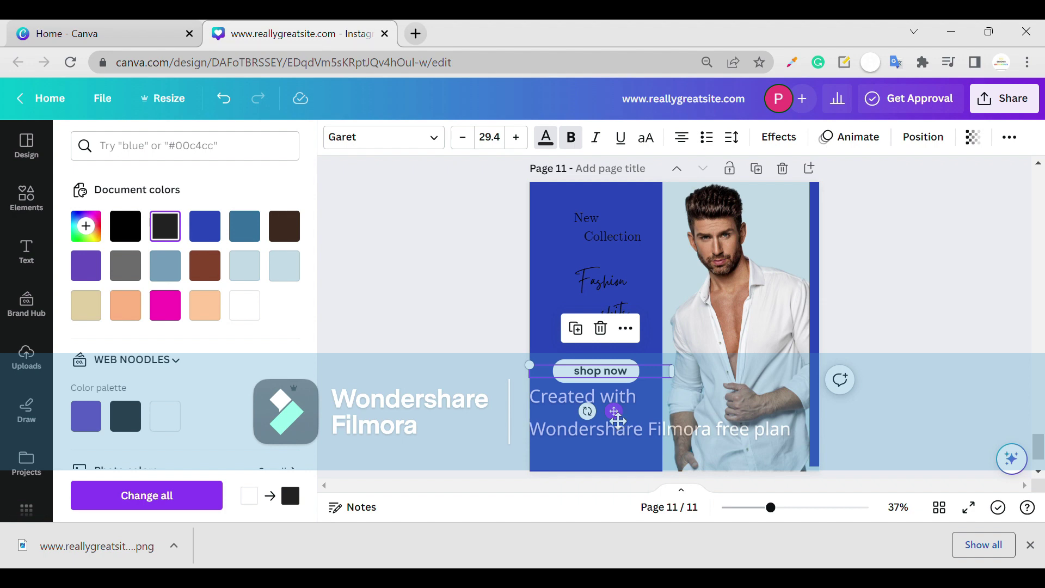
# Add a heading at the foot of the blue panel, replace its text with the pasted contact phone number and e-mail, and align it within the panel.
pyautogui.click(557, 410)
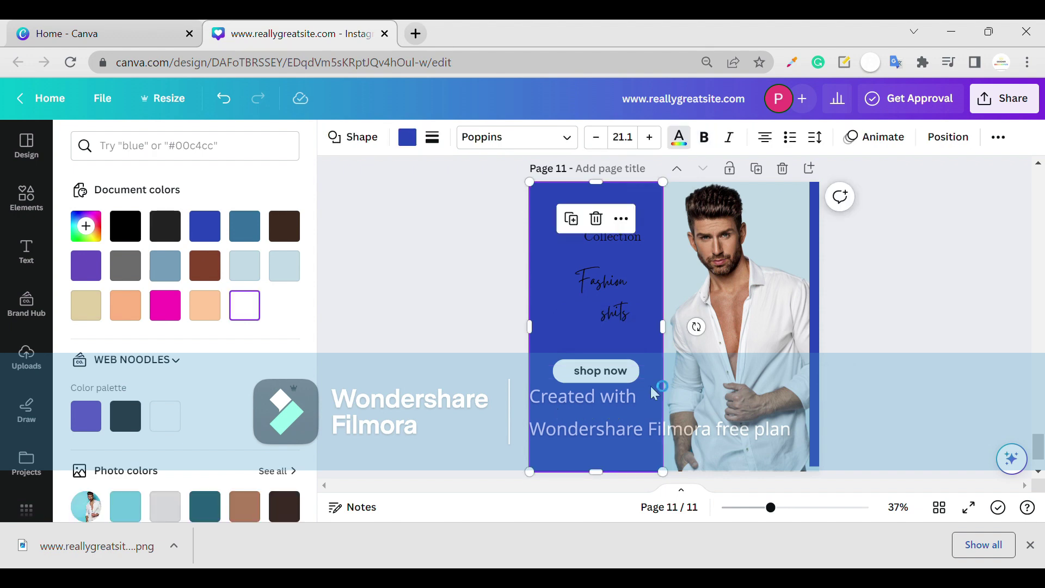
pyautogui.click(34, 266)
pyautogui.moveTo(170, 269); pyautogui.dragTo(629, 445)
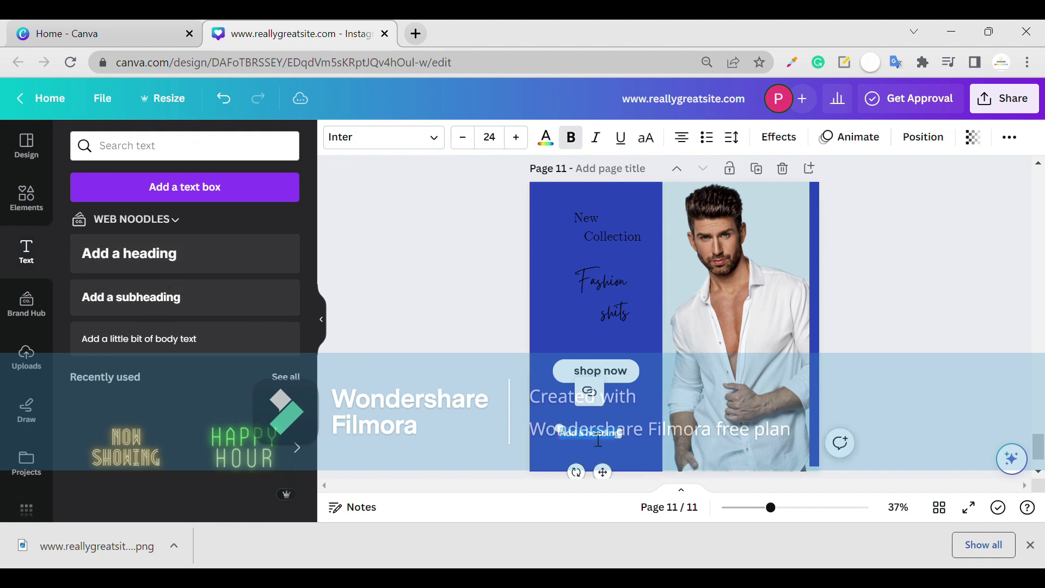
pyautogui.doubleClick(598, 441)
pyautogui.hotkey('ctrl', 'v')
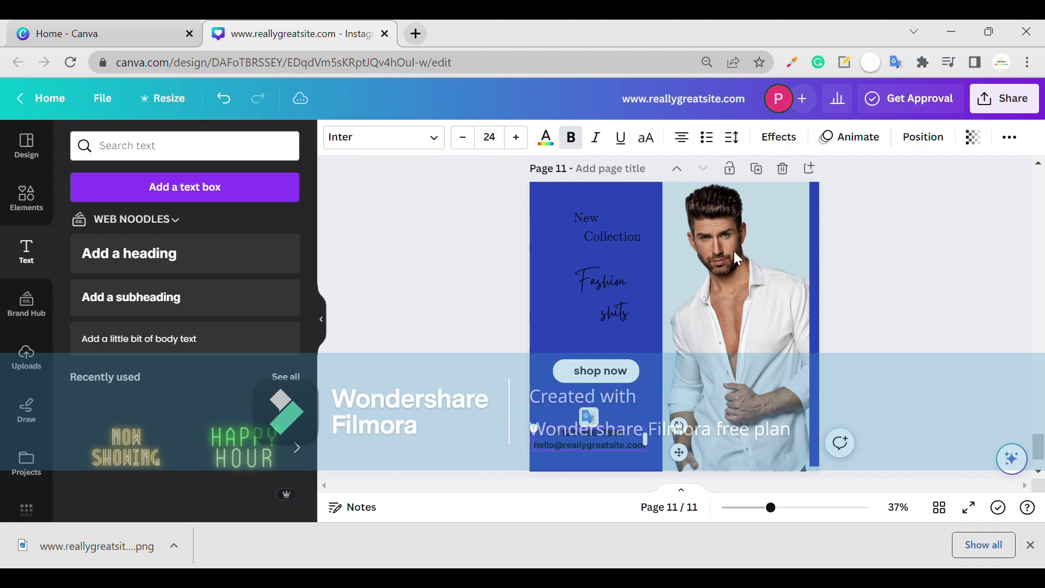
pyautogui.click(459, 463)
pyautogui.moveTo(572, 439)
pyautogui.mouseDown()
pyautogui.moveTo(584, 452)
pyautogui.moveTo(584, 436)
pyautogui.mouseUp()
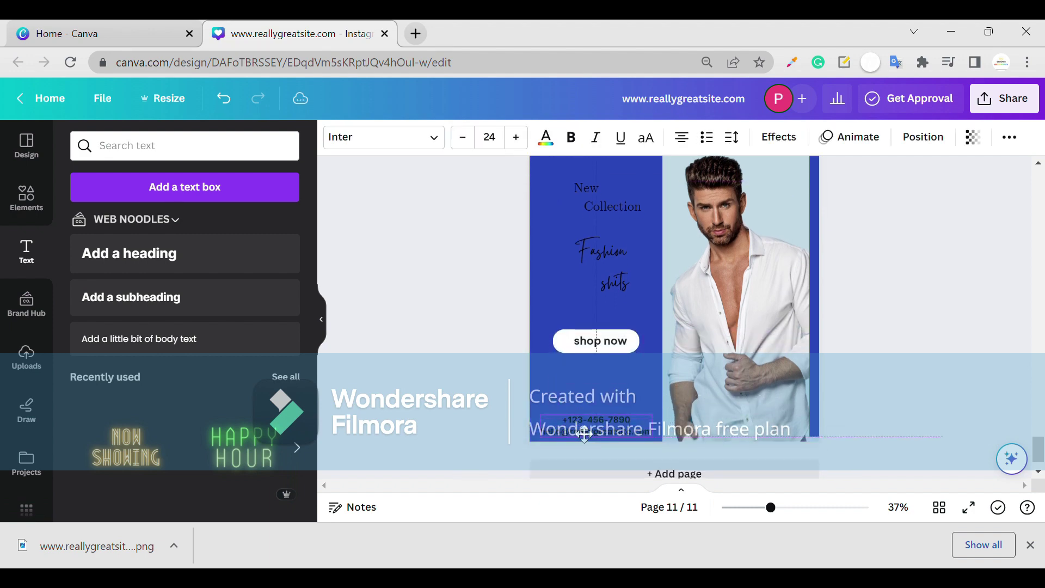
pyautogui.click(514, 410)
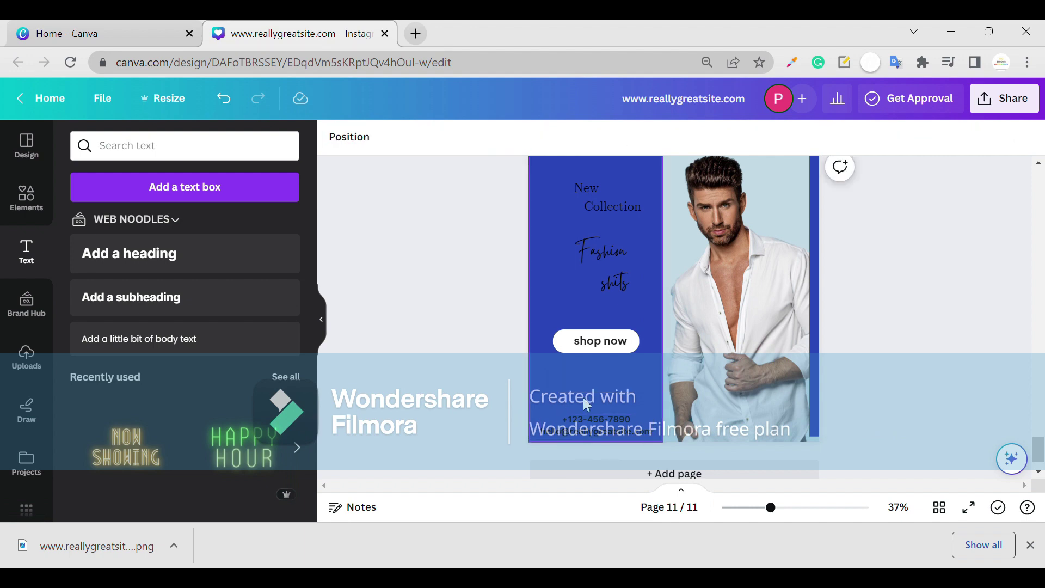
# Change the text colour of the "New Collection" and "Fashion shits" headings to white.
pyautogui.scroll(5, 583, 397)
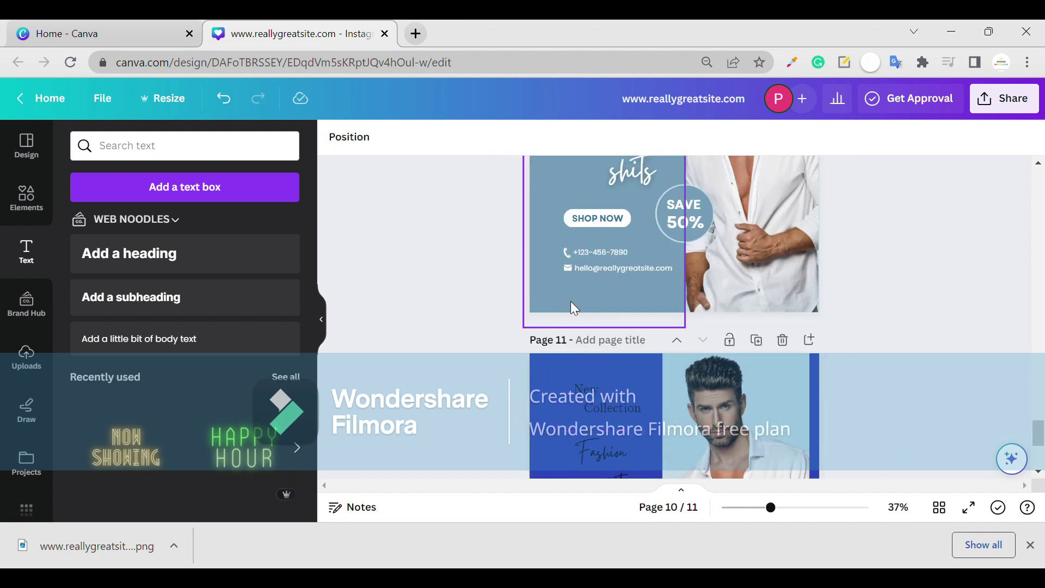
pyautogui.click(574, 308)
pyautogui.scroll(2, 559, 296)
pyautogui.scroll(-3, 558, 296)
pyautogui.click(570, 302)
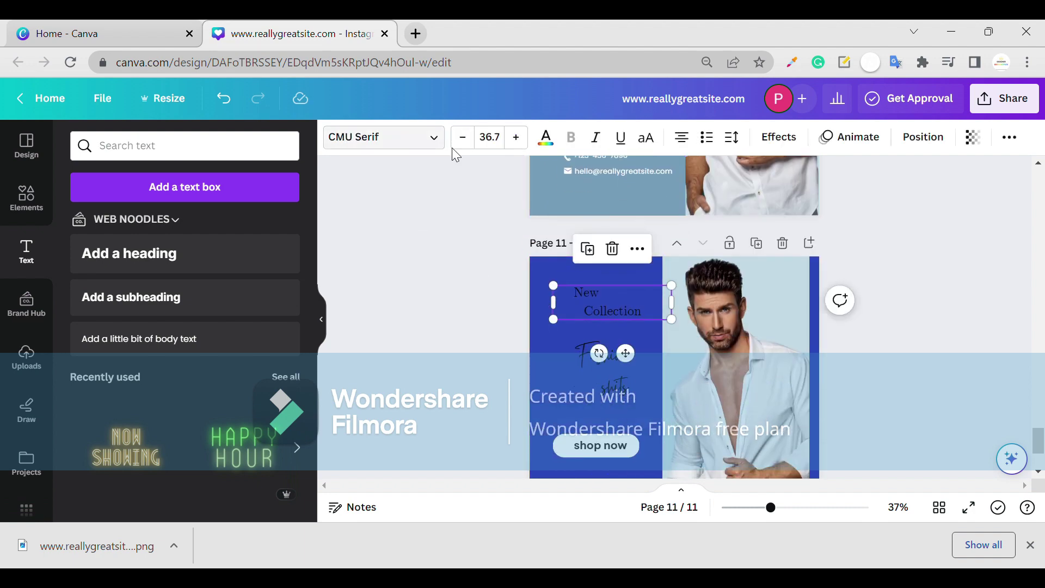
pyautogui.click(545, 139)
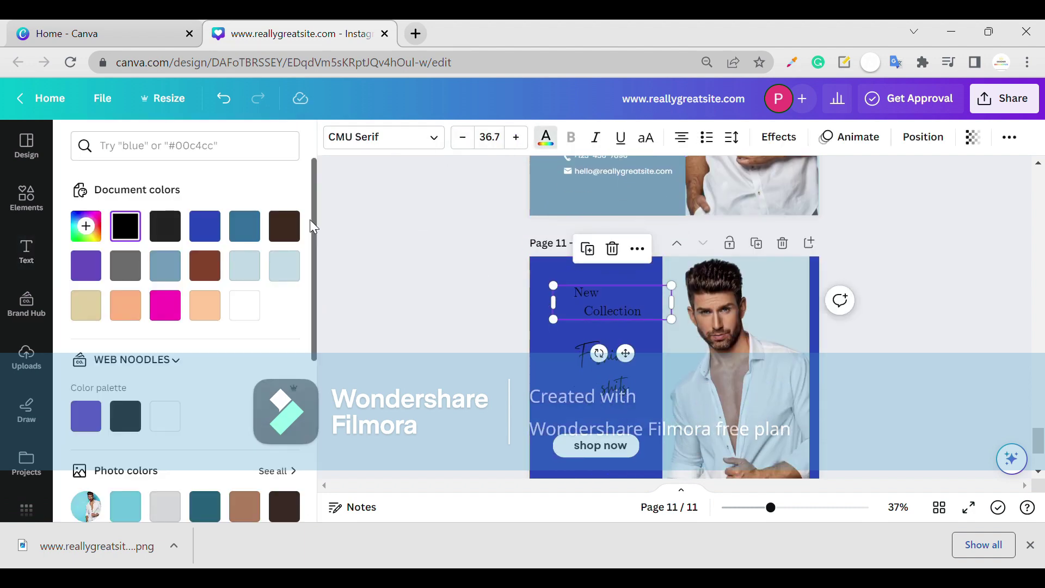
pyautogui.click(246, 304)
pyautogui.click(582, 362)
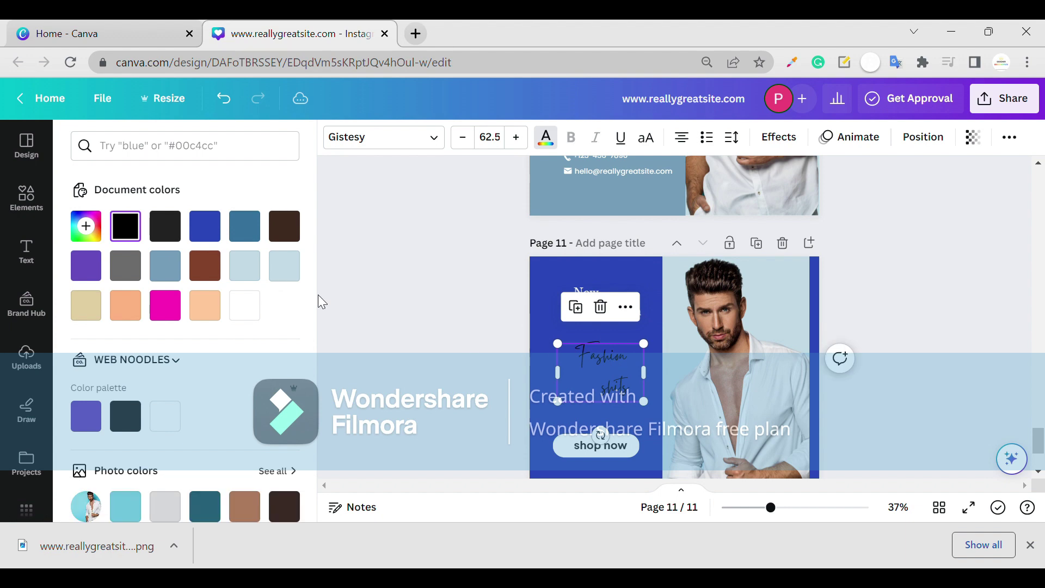
pyautogui.click(246, 304)
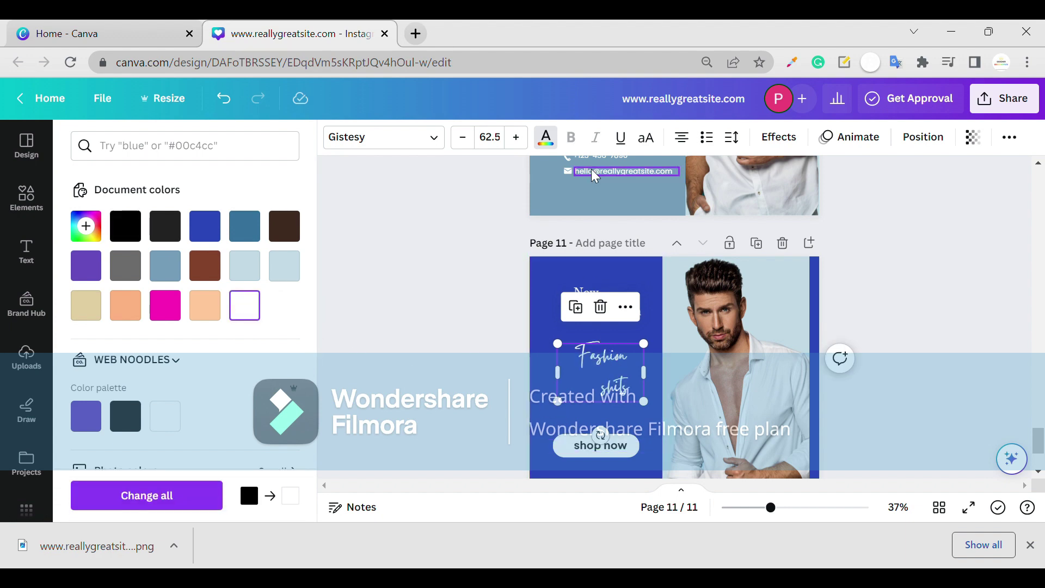
# Change the colour of the contact details at the foot of the blue panel to white.
pyautogui.moveTo(592, 172); pyautogui.dragTo(596, 421)
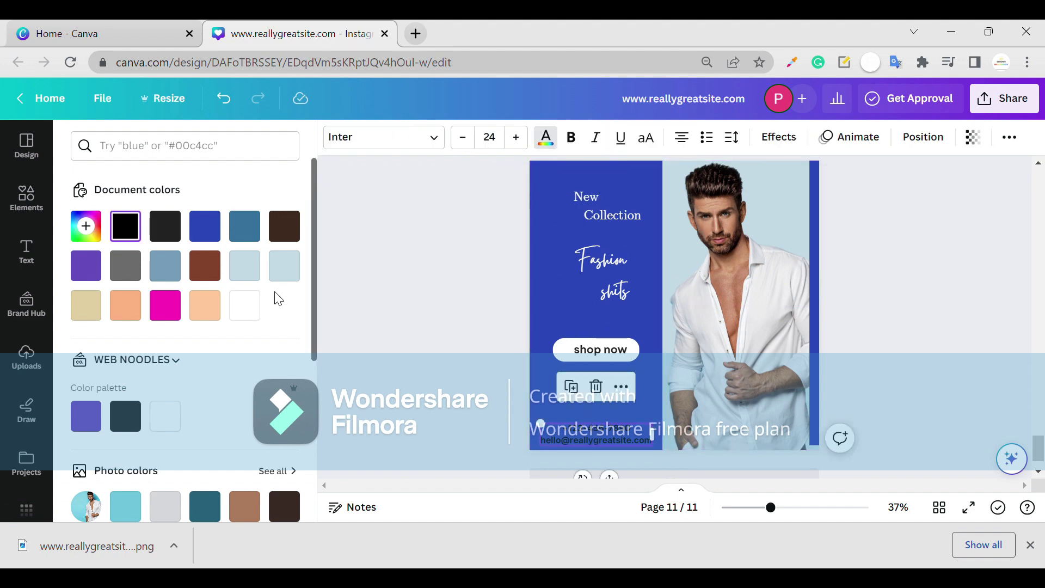
pyautogui.click(253, 305)
pyautogui.click(445, 280)
# Recolour the blue side panel behind the headings on page 11 to light blue #c0d9e5.
pyautogui.scroll(5, 505, 283)
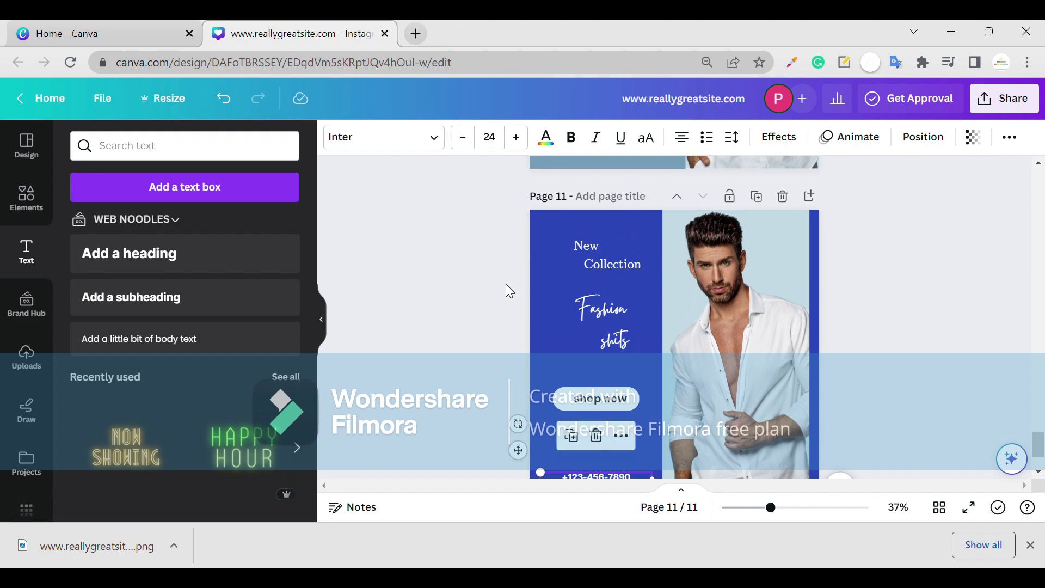
pyautogui.click(546, 199)
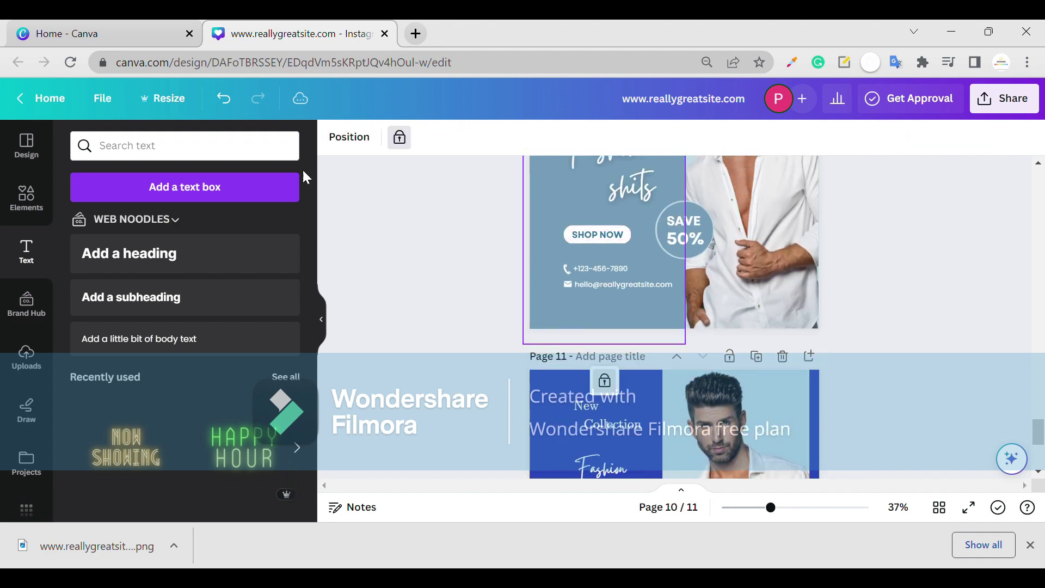
pyautogui.scroll(-2, 489, 389)
pyautogui.click(540, 437)
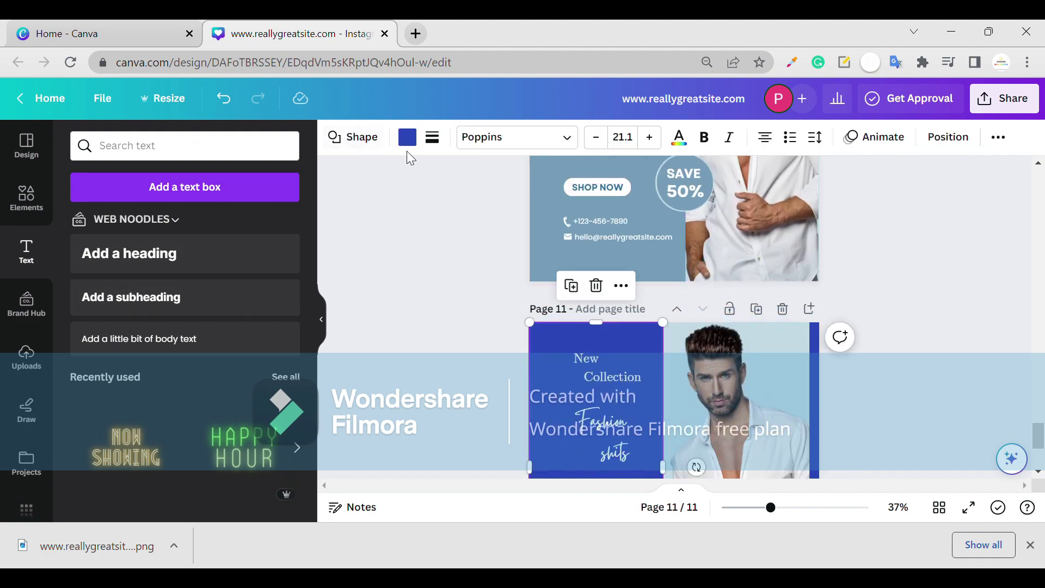
pyautogui.click(407, 136)
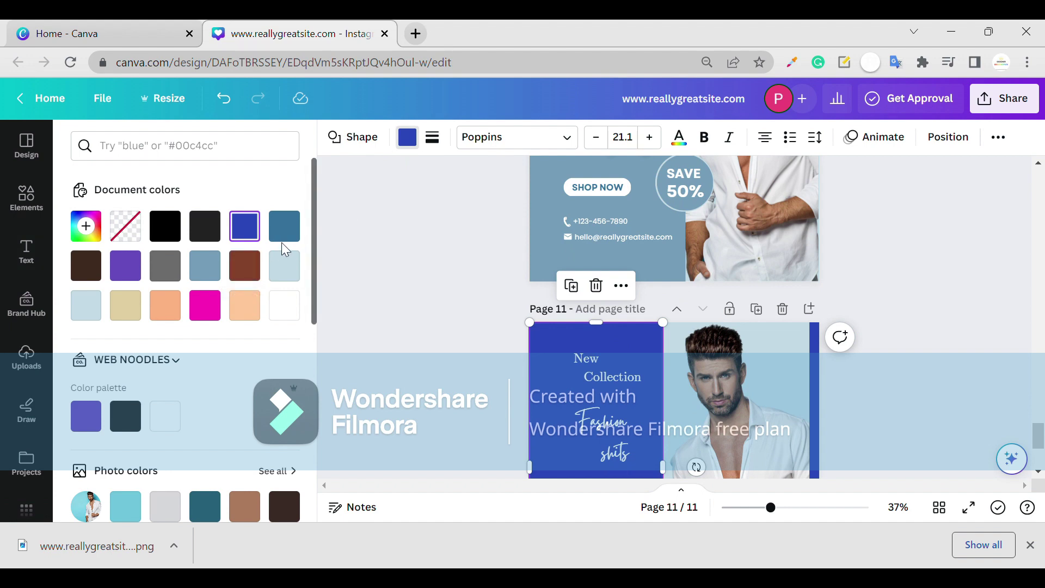
pyautogui.click(101, 317)
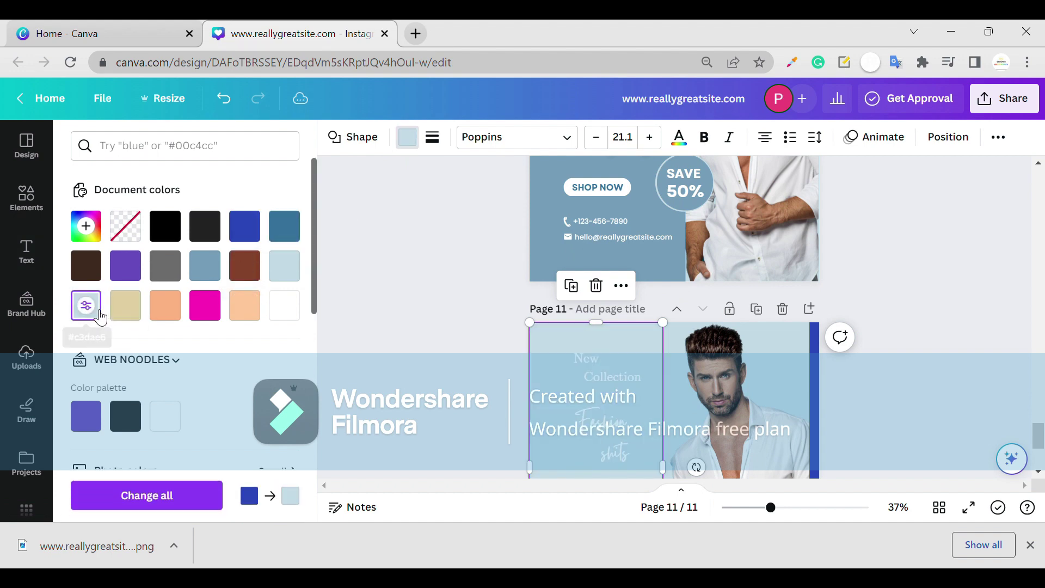
pyautogui.click(292, 267)
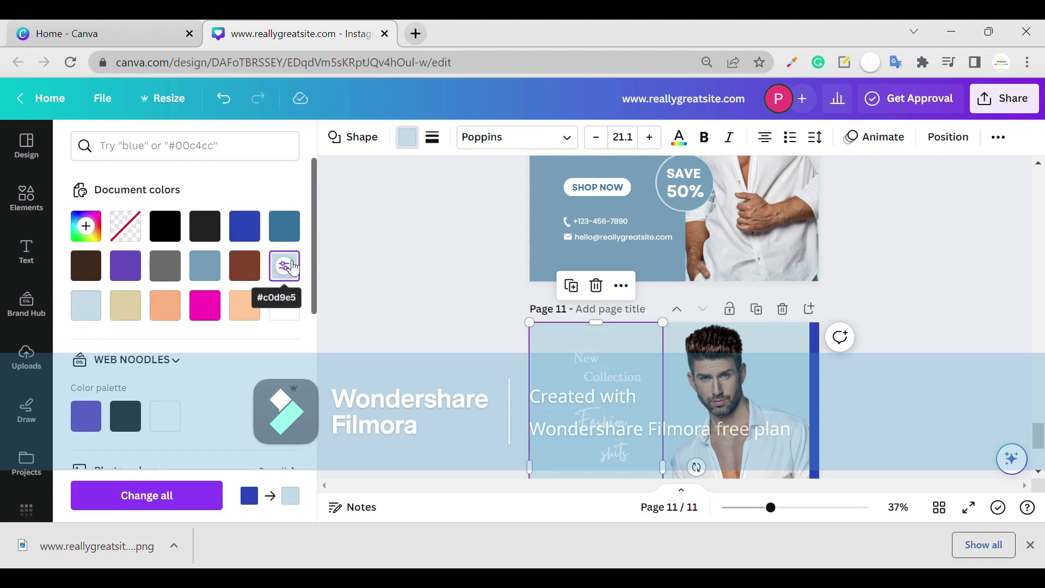
# Recolour the side panel behind the headings on page 11 to the muted greyish blue from the document colours.
pyautogui.click(288, 227)
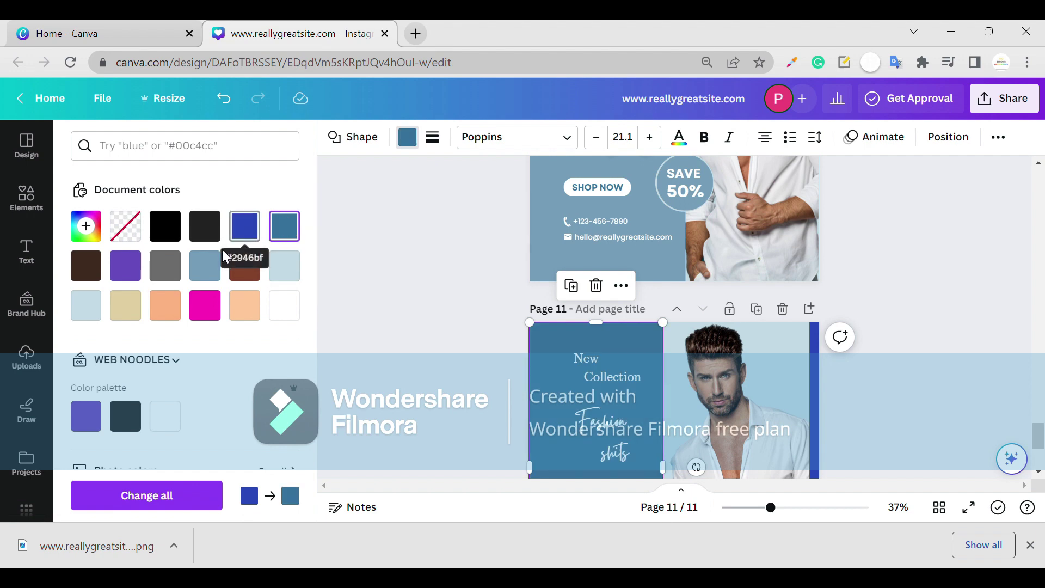
pyautogui.click(209, 269)
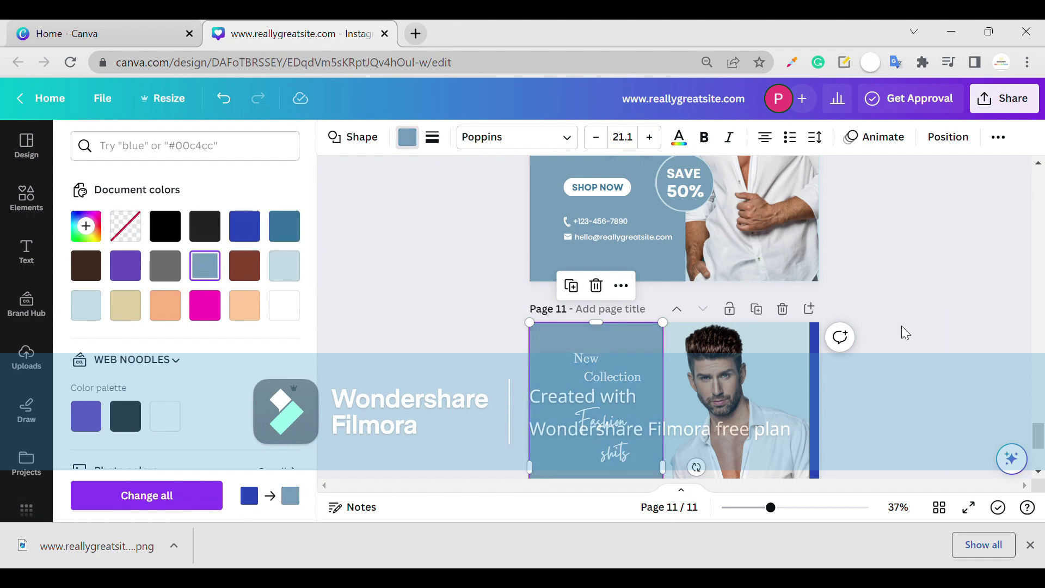
pyautogui.press('Escape')
# Change the text colour of the "shop now" label to blue #35729d.
pyautogui.scroll(-2, 776, 352)
pyautogui.click(613, 420)
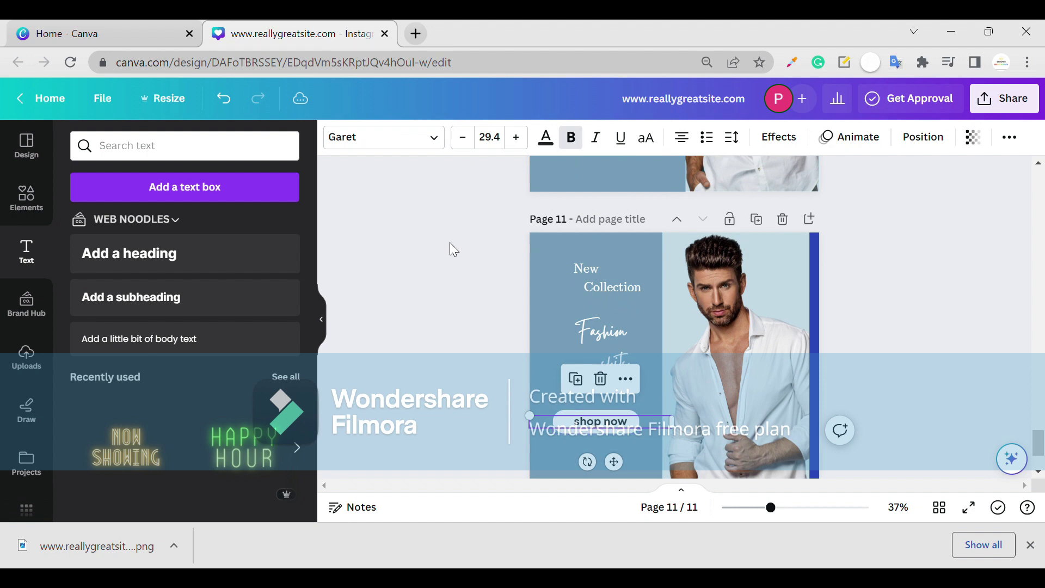
pyautogui.click(545, 137)
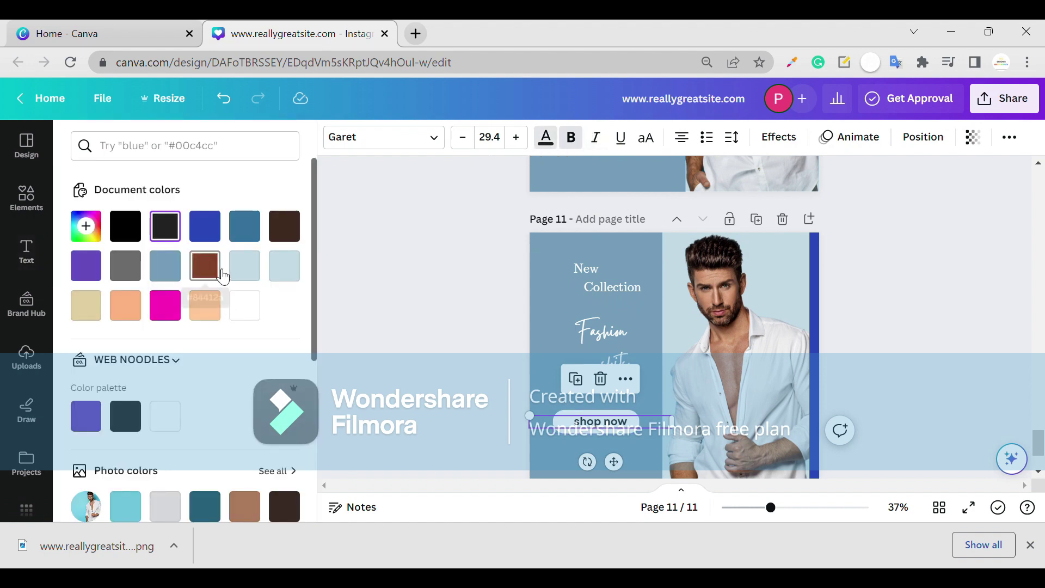
pyautogui.click(244, 227)
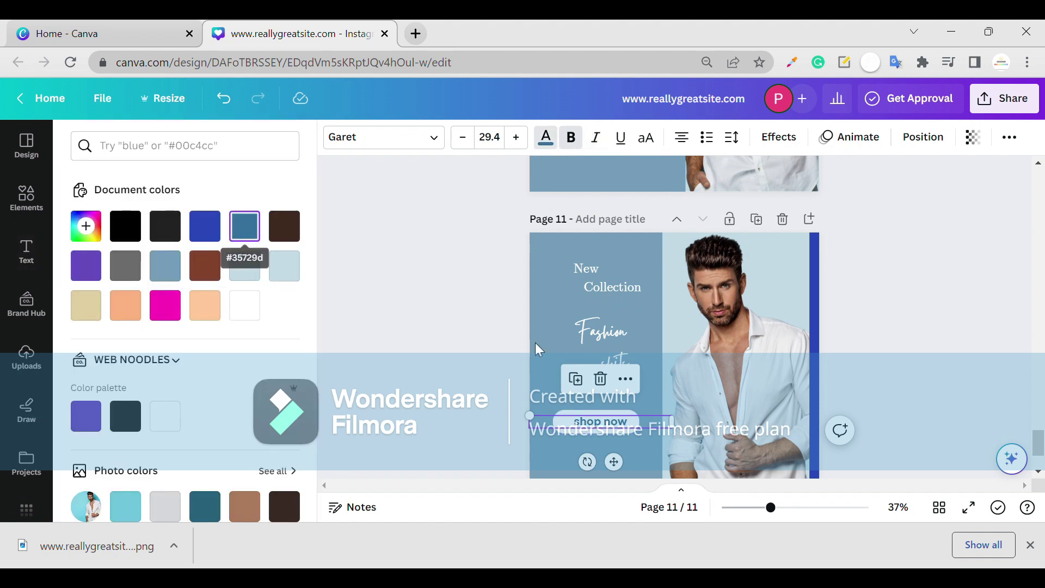
pyautogui.press('Escape')
pyautogui.scroll(-1, 894, 376)
pyautogui.press('Escape')
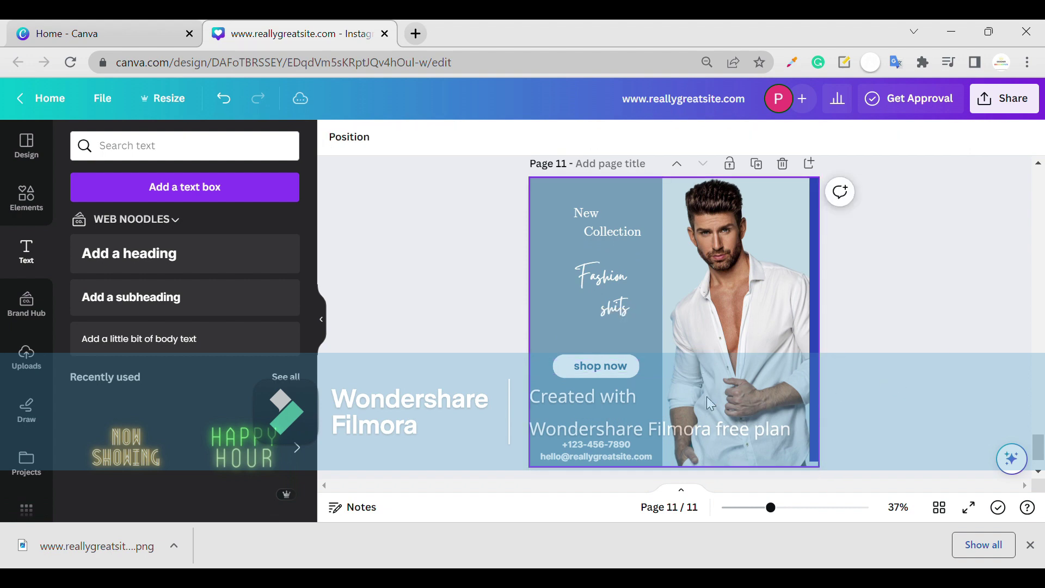
# Lock the greyish-blue side panel on page 11 in place.
pyautogui.scroll(-1, 711, 393)
pyautogui.scroll(-1, 711, 393)
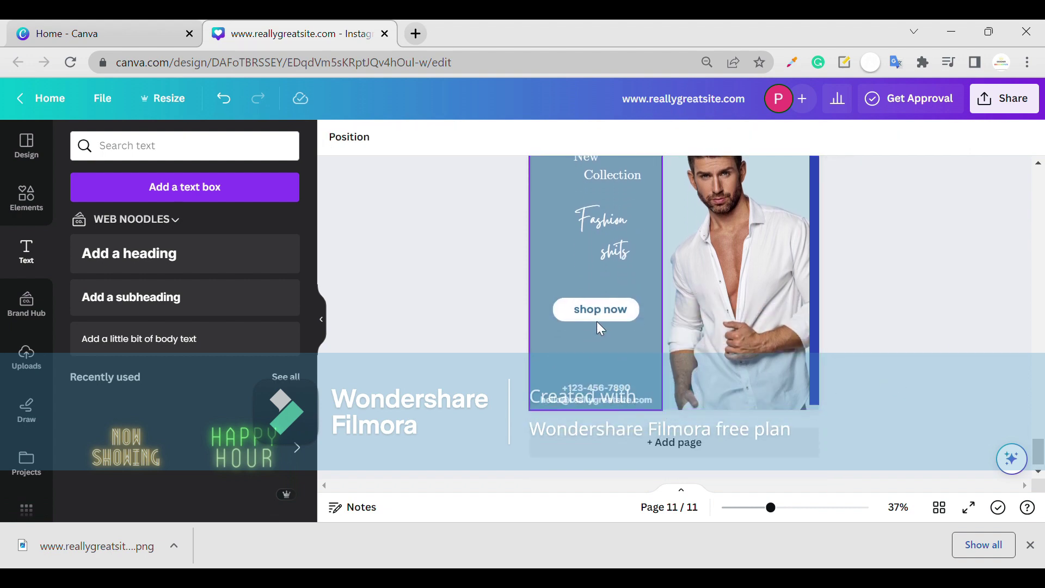
pyautogui.click(613, 329)
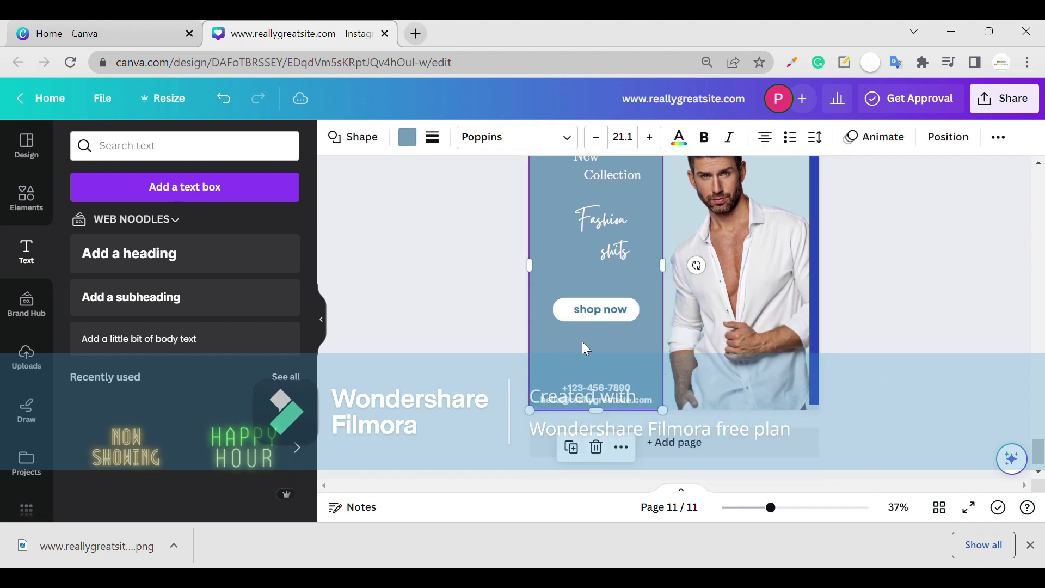
pyautogui.click(621, 447)
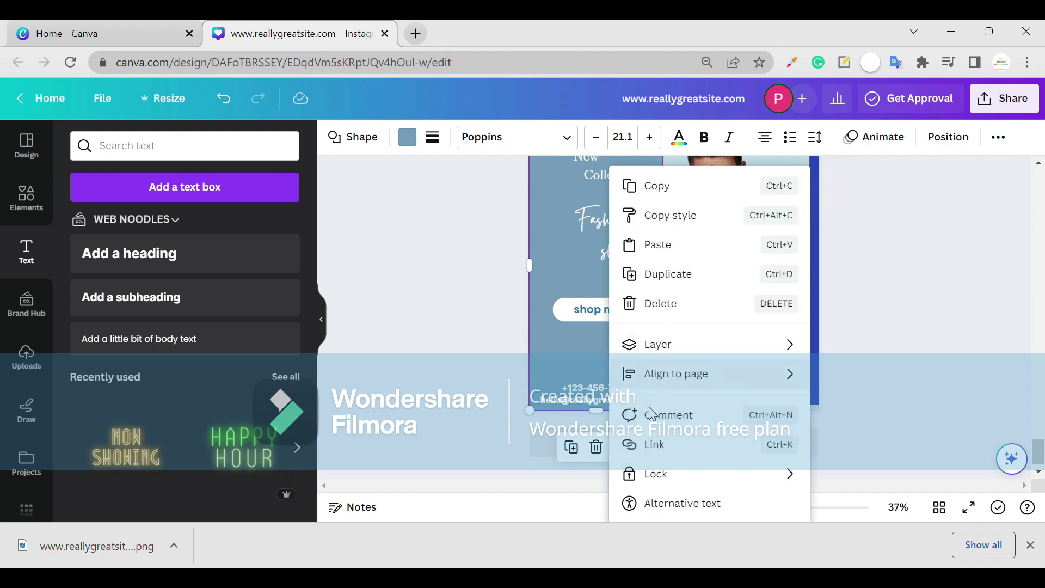
pyautogui.moveTo(653, 474)
pyautogui.click(553, 476)
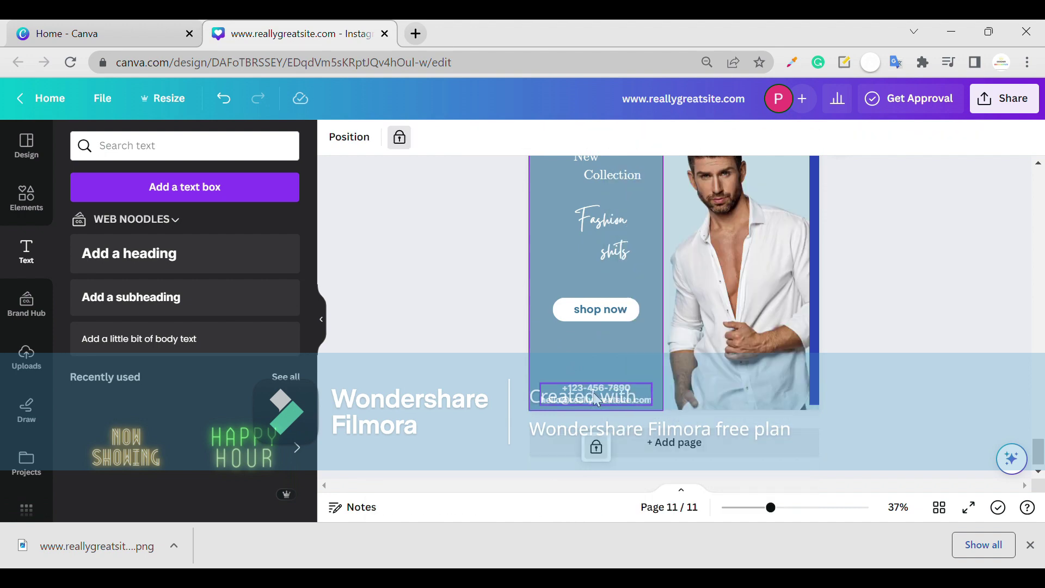
# Nudge the contact details into alignment at the foot of the side panel, and shift the "shop now" label and its pill slightly left together.
pyautogui.click(594, 392)
pyautogui.moveTo(598, 402); pyautogui.dragTo(606, 402)
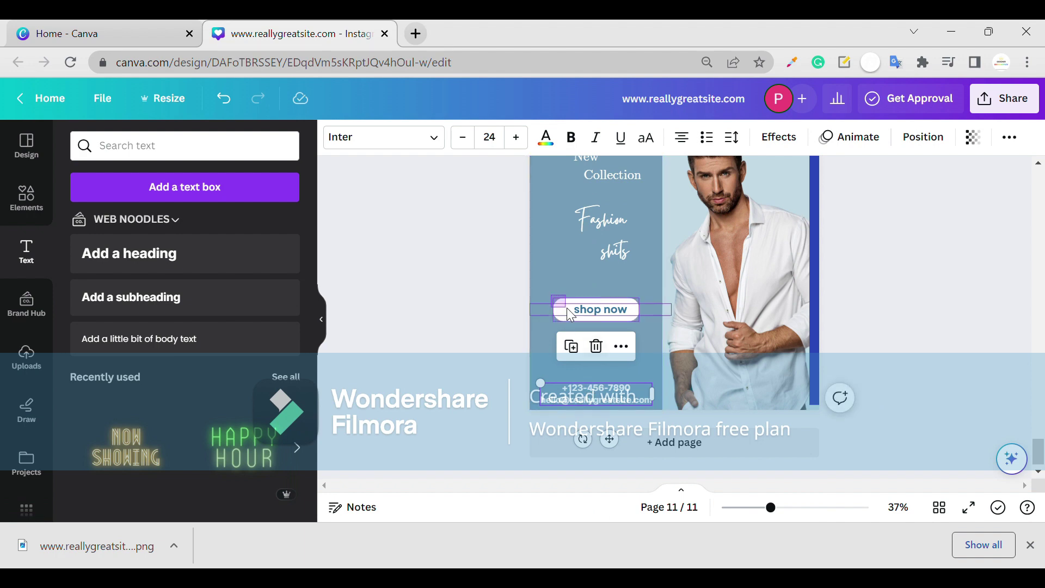
pyautogui.moveTo(551, 295); pyautogui.dragTo(583, 315)
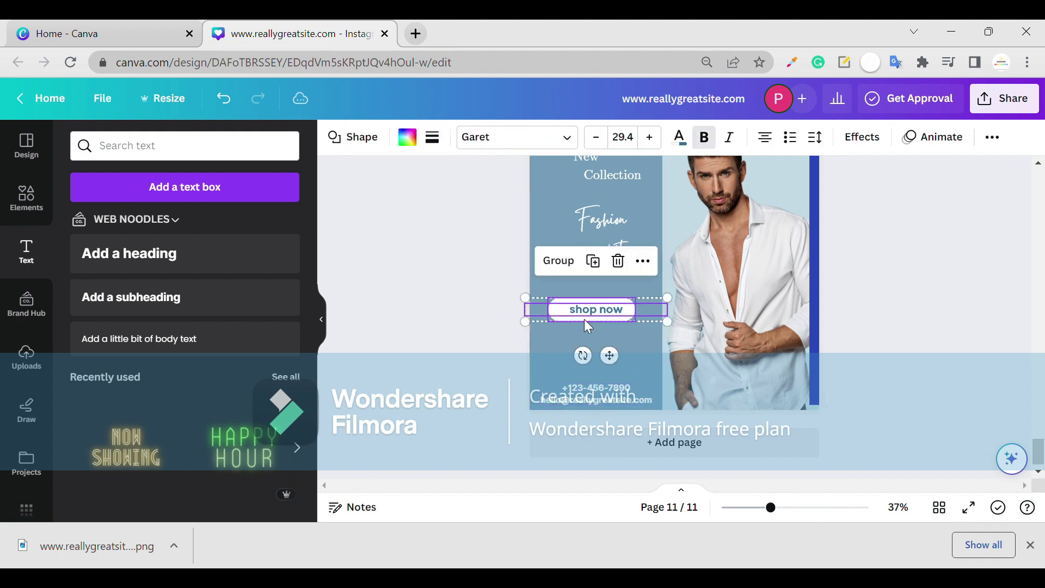
pyautogui.click(845, 338)
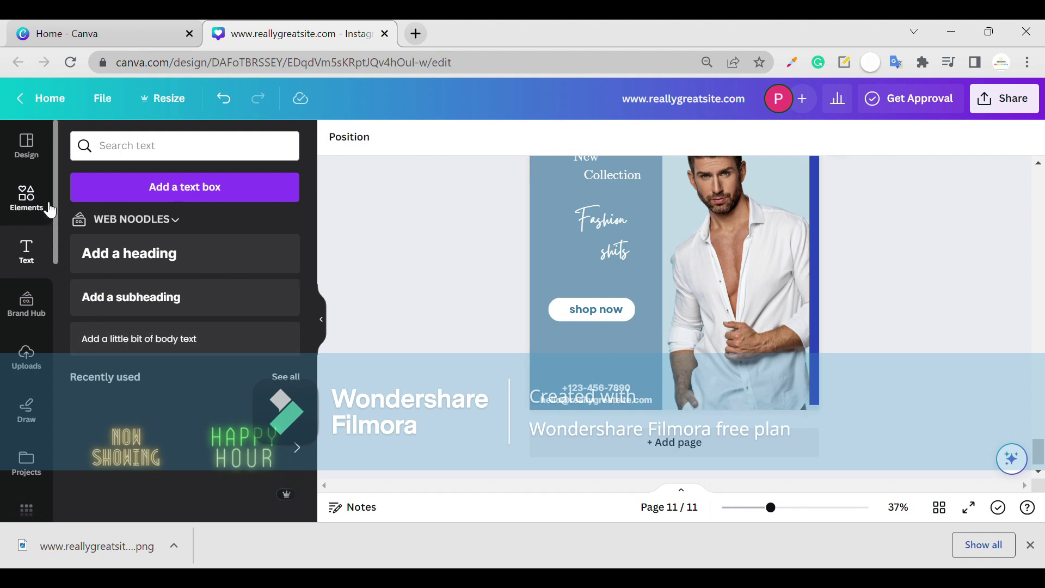
# Try a circle beside the "shop now" button, squeezed into a narrow ellipse within the side panel, and delete it.
pyautogui.click(27, 197)
pyautogui.moveTo(261, 370); pyautogui.dragTo(662, 295)
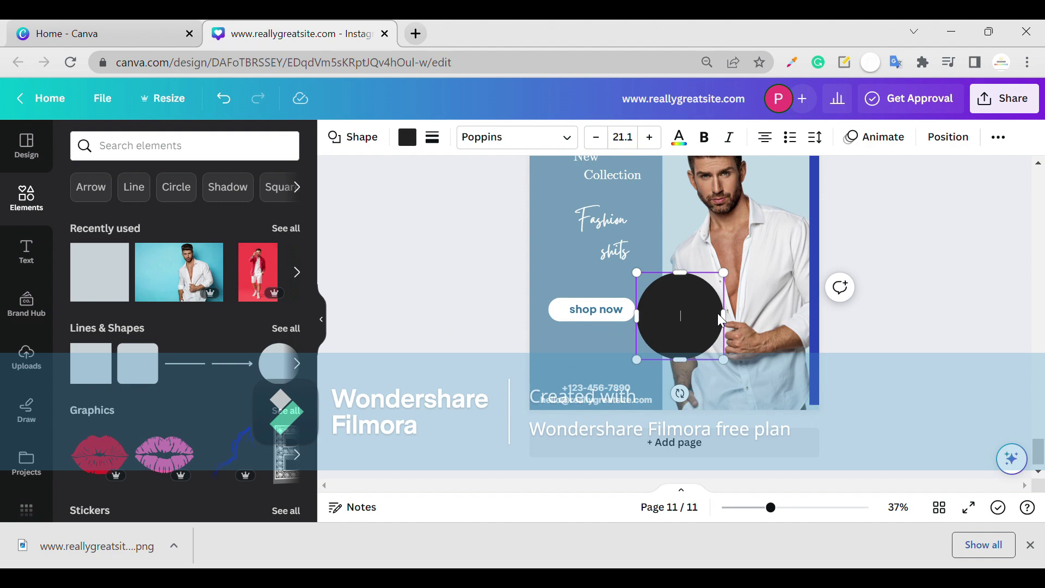
pyautogui.moveTo(722, 318); pyautogui.dragTo(664, 328)
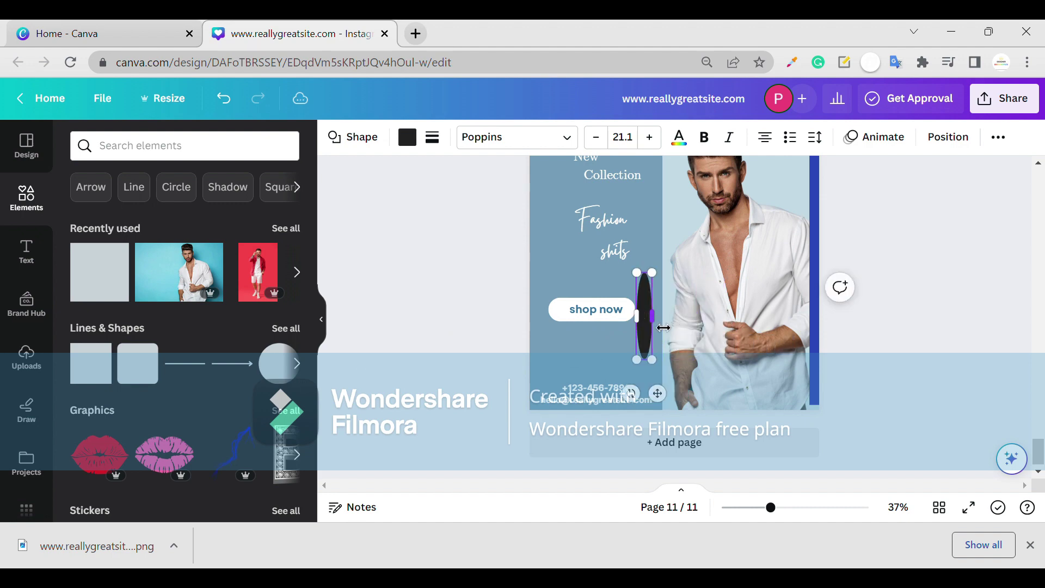
pyautogui.click(565, 338)
pyautogui.click(643, 324)
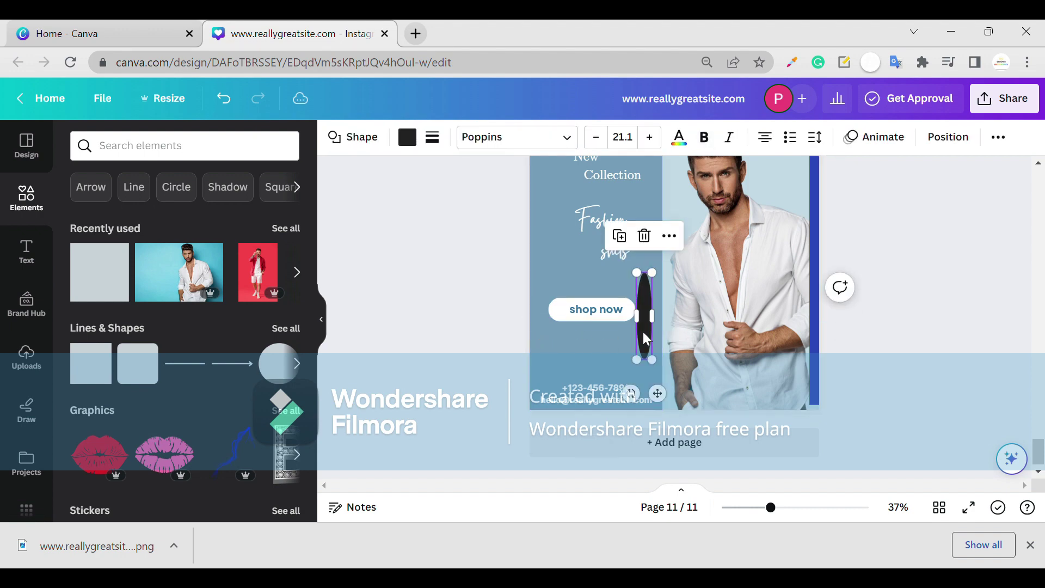
pyautogui.press('Delete')
# Try a white circle beside the "shop now" button, overlapping the panel edge and the photo, and delete it.
pyautogui.click(279, 363)
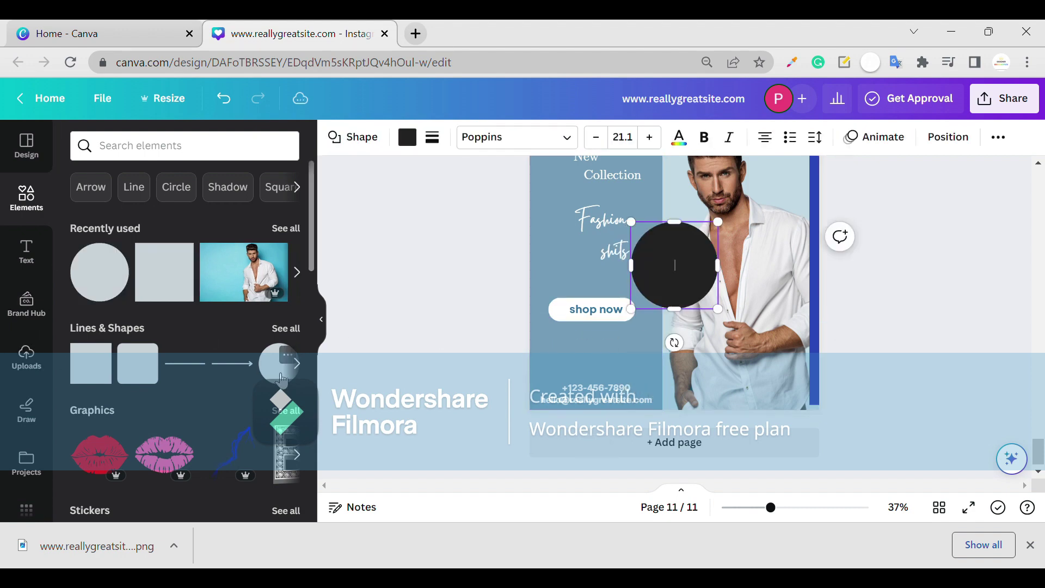
pyautogui.moveTo(678, 282); pyautogui.dragTo(688, 326)
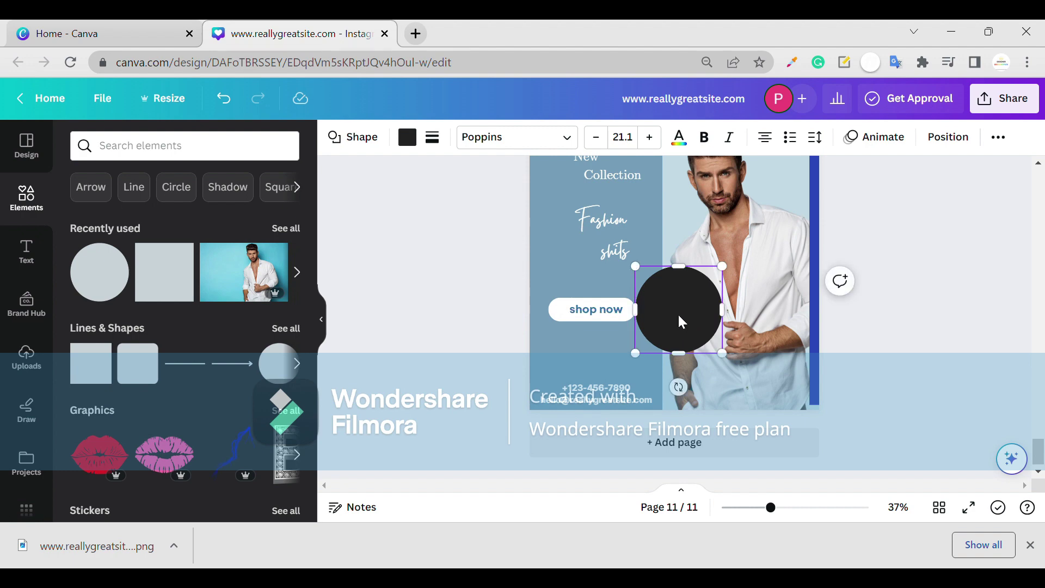
pyautogui.click(419, 141)
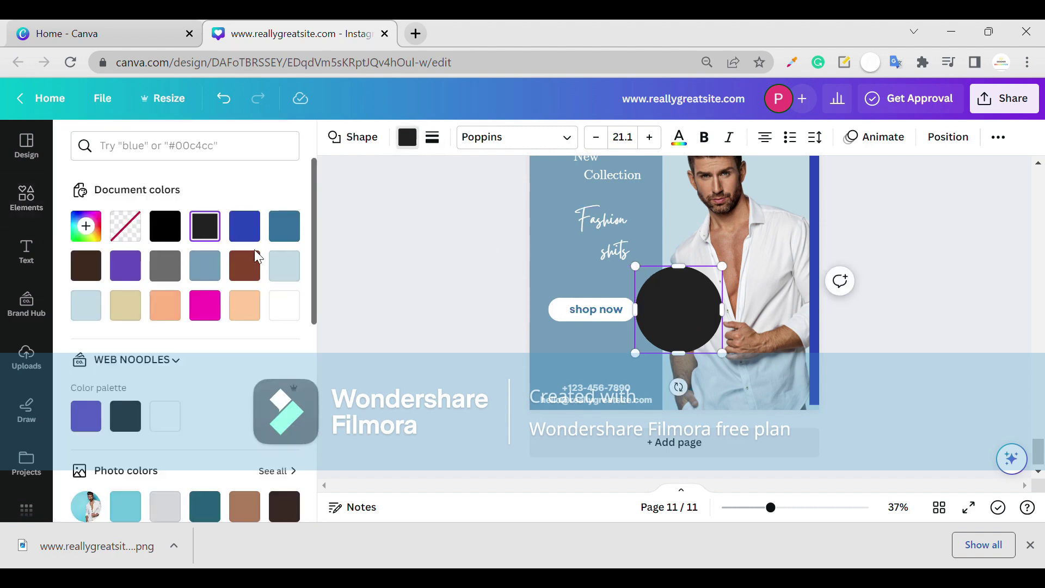
pyautogui.click(285, 305)
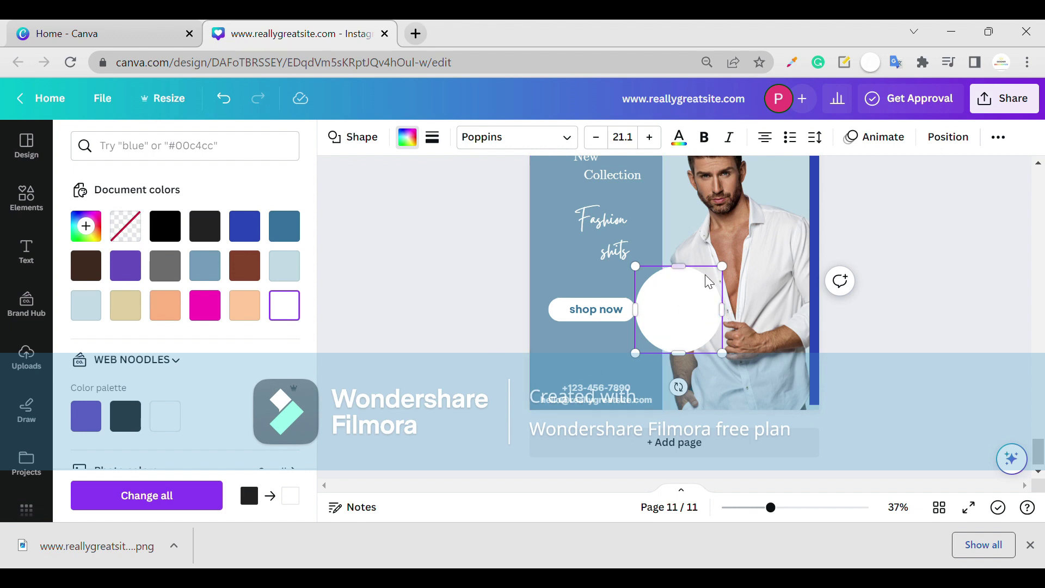
pyautogui.press('Escape')
pyautogui.click(672, 305)
pyautogui.press('Delete')
# Search the elements for "half circle", add a filled one, rotate it 90°, and shrink it beside the "shop now" button.
pyautogui.click(173, 159)
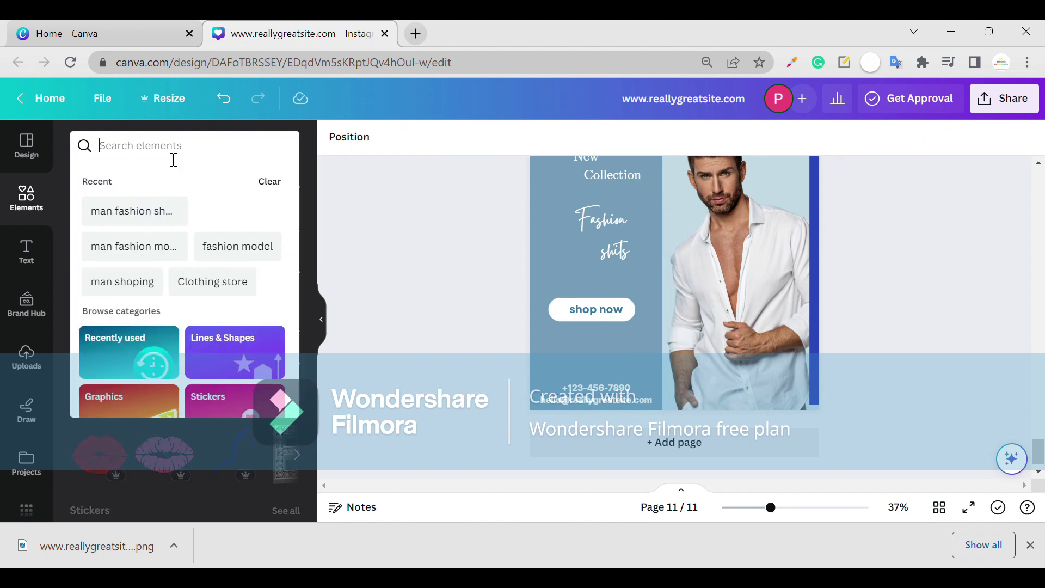
pyautogui.write('hla')
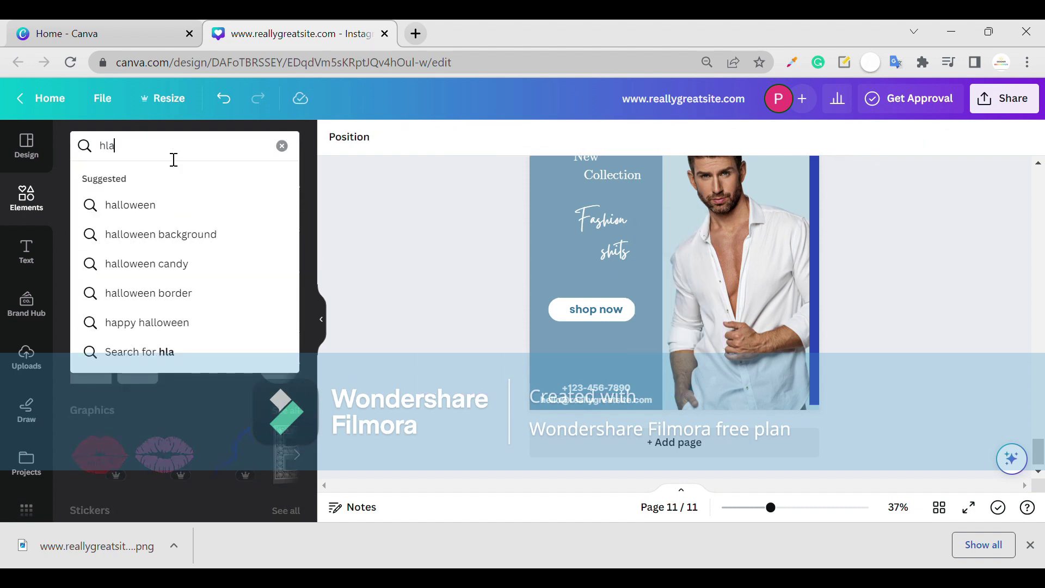
pyautogui.write('f')
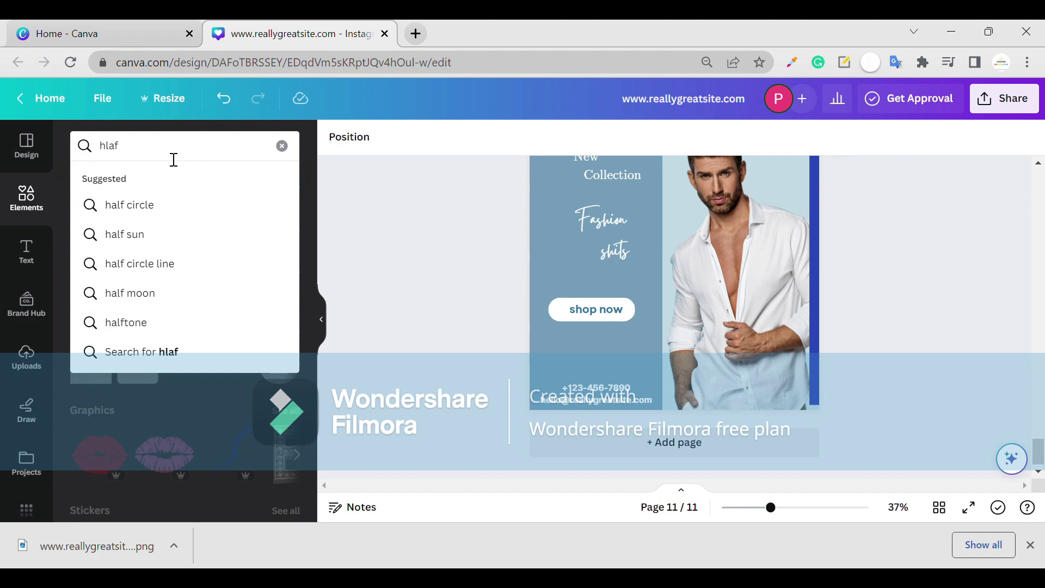
pyautogui.click(132, 202)
pyautogui.moveTo(165, 307); pyautogui.dragTo(610, 275)
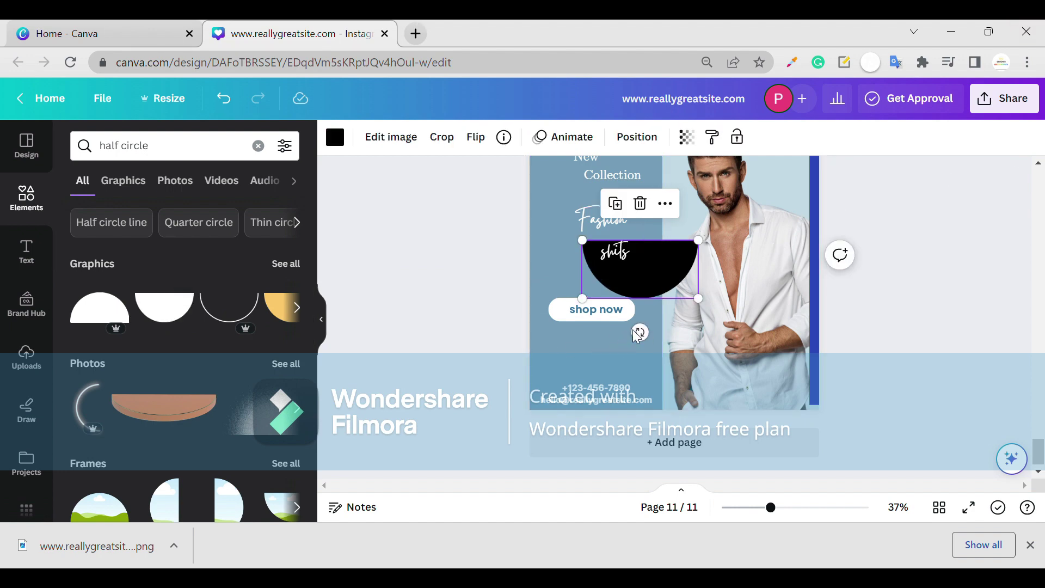
pyautogui.moveTo(640, 332); pyautogui.dragTo(579, 278)
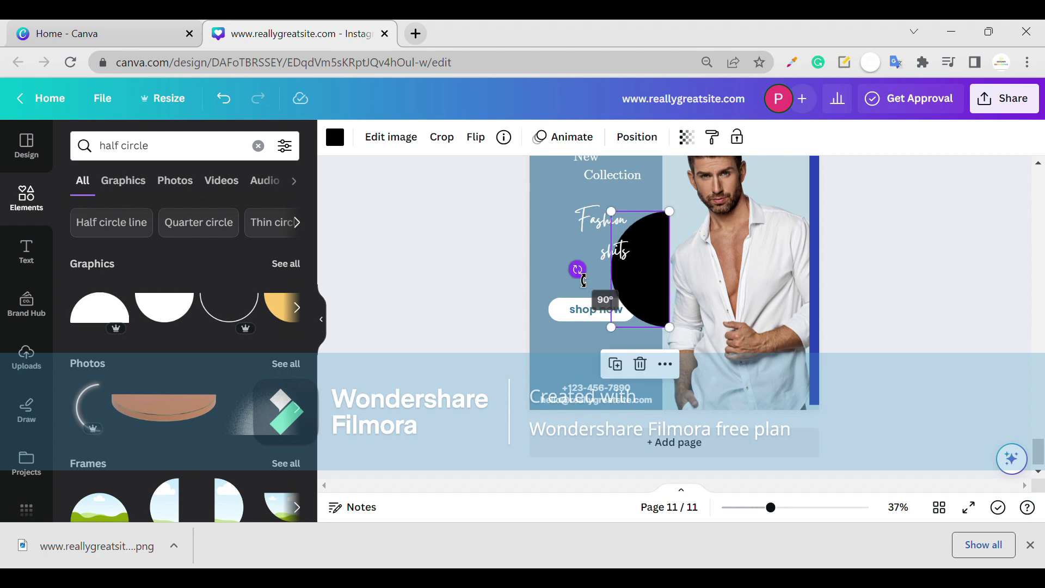
pyautogui.moveTo(669, 276); pyautogui.dragTo(674, 311)
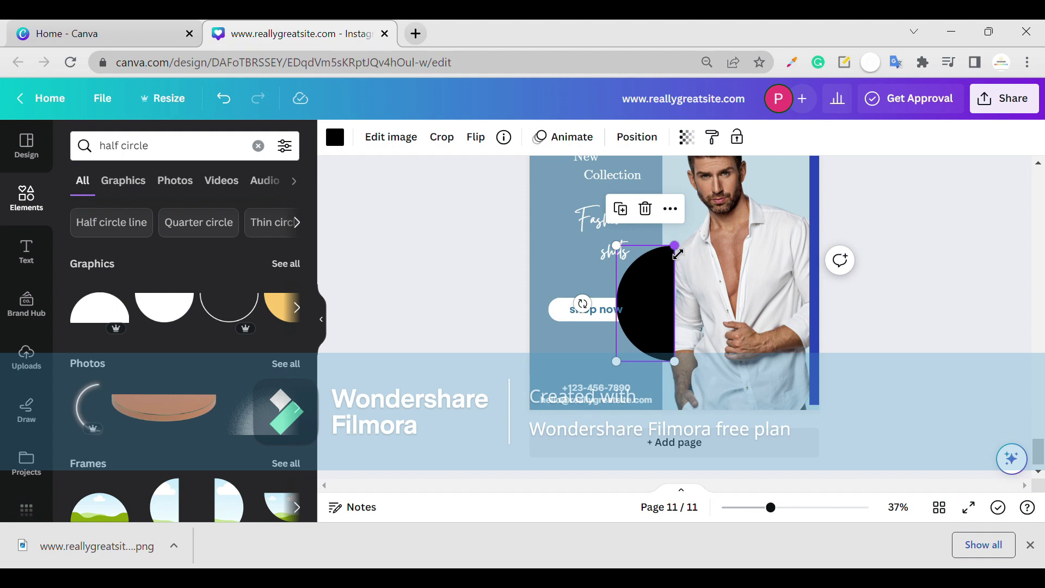
pyautogui.moveTo(678, 263); pyautogui.dragTo(669, 315)
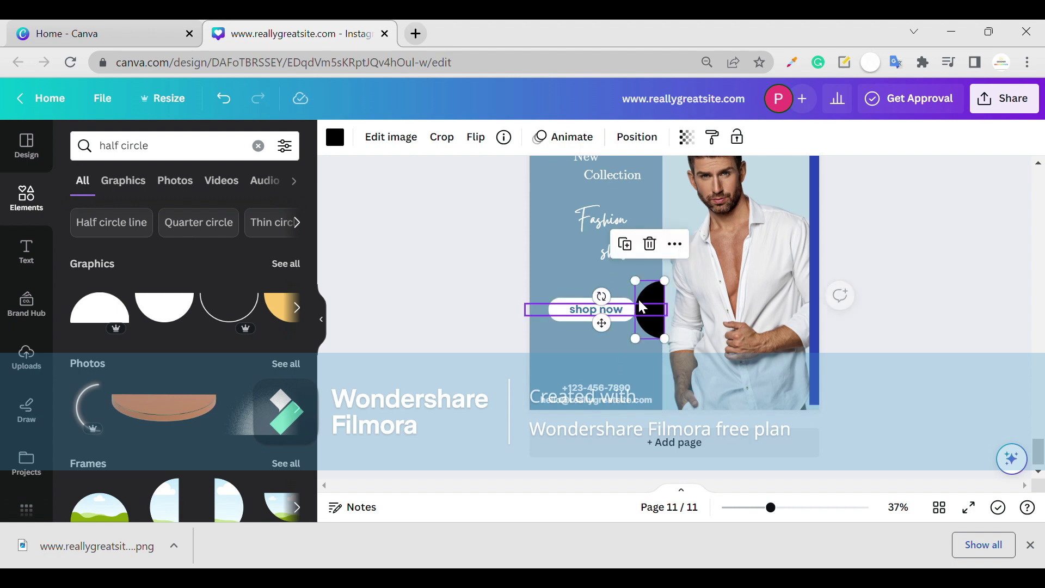
# Align the black half circle with the side panel's edge and the "shop now" button, and delete it.
pyautogui.click(641, 310)
pyautogui.click(655, 322)
pyautogui.click(622, 316)
pyautogui.click(641, 328)
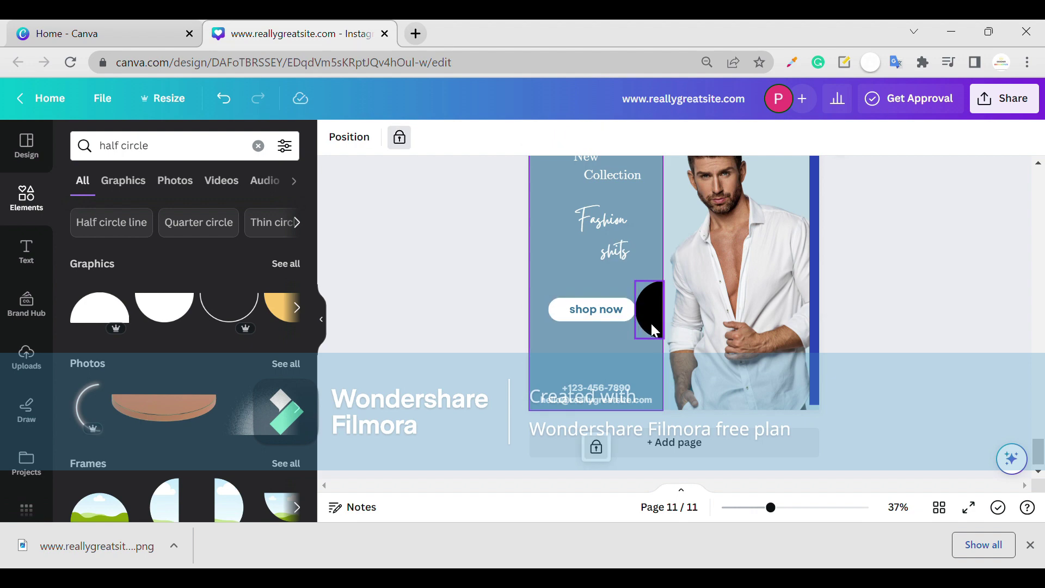
pyautogui.click(668, 323)
pyautogui.moveTo(645, 295); pyautogui.dragTo(642, 296)
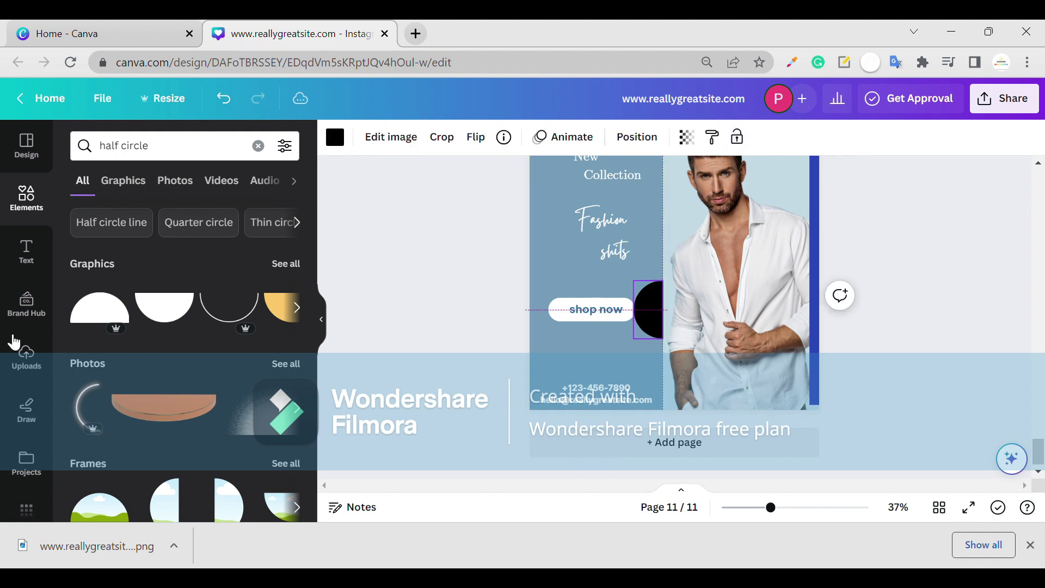
pyautogui.press('Delete')
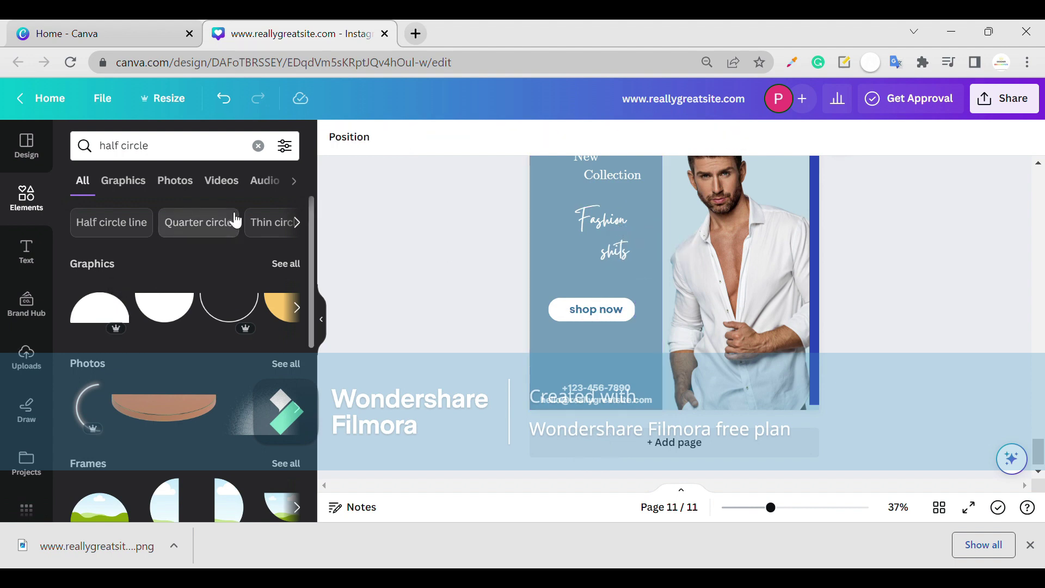
# Add a circle beside the "shop now" button straddling the panel edge, shrink it slightly, centre it on the button's height, and fill it white.
pyautogui.click(259, 145)
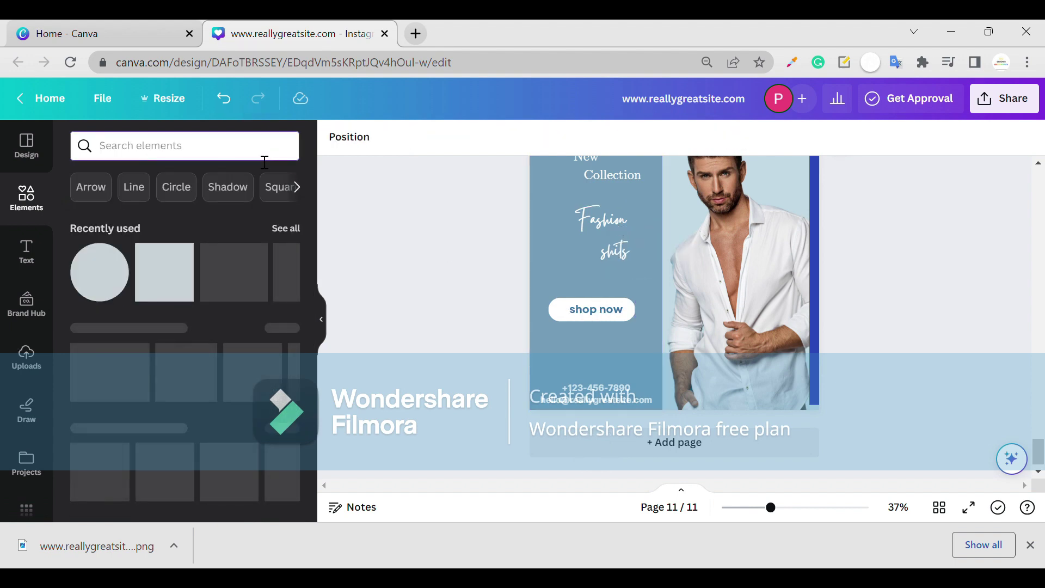
pyautogui.moveTo(100, 287); pyautogui.dragTo(666, 313)
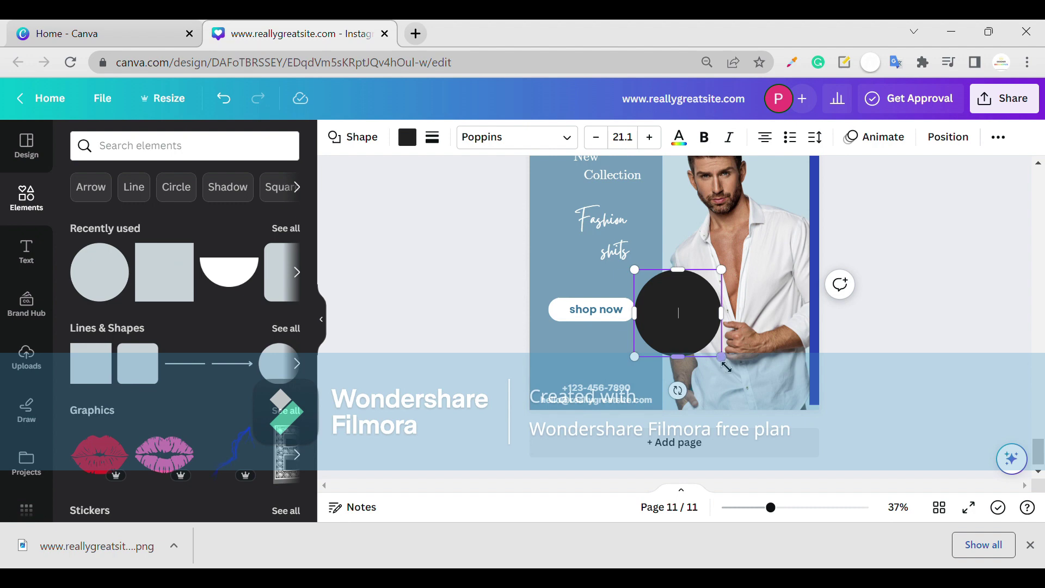
pyautogui.moveTo(729, 366); pyautogui.dragTo(715, 350)
pyautogui.moveTo(683, 307); pyautogui.dragTo(686, 310)
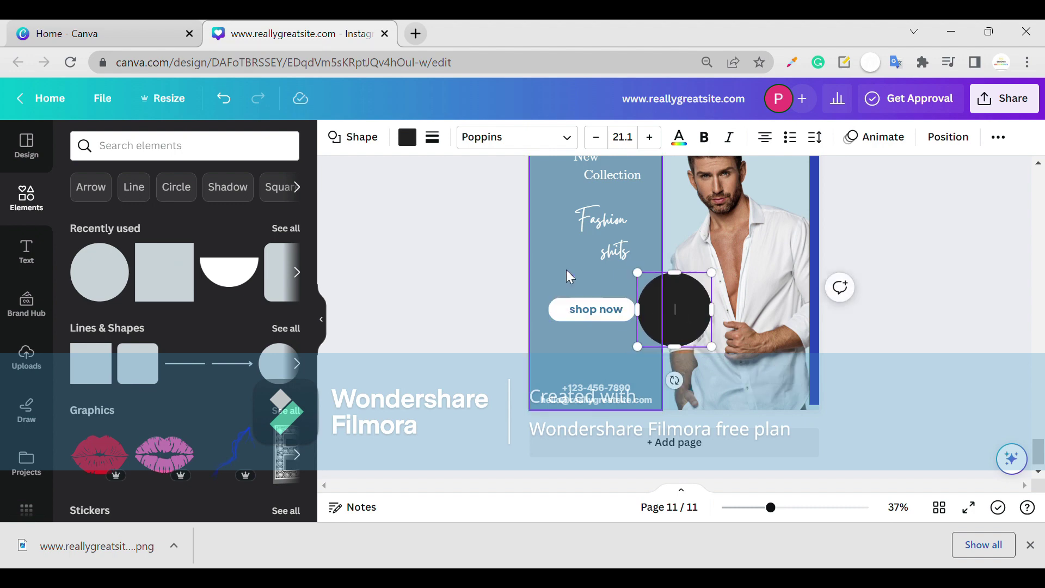
pyautogui.click(407, 137)
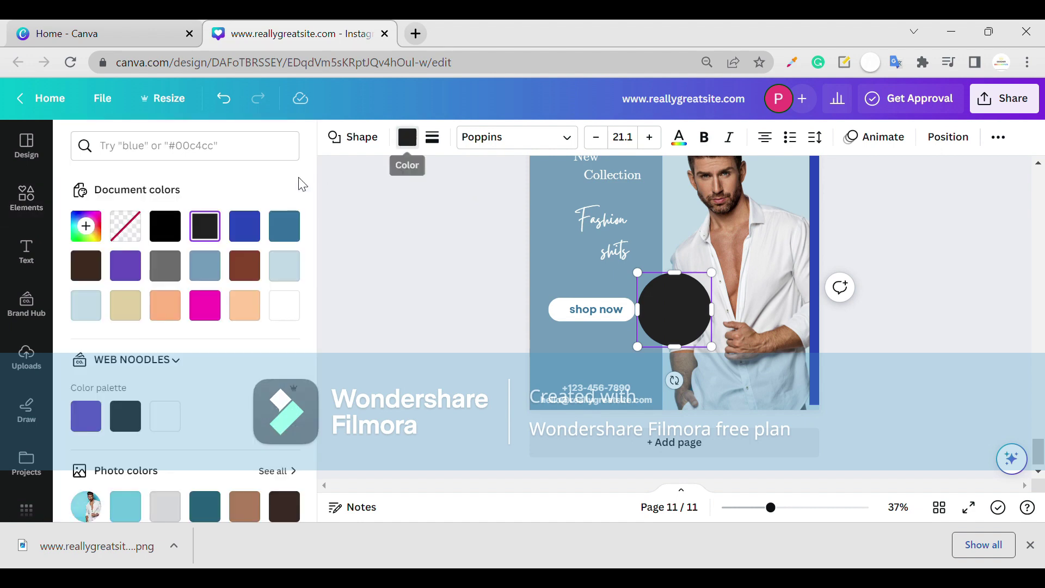
pyautogui.click(293, 306)
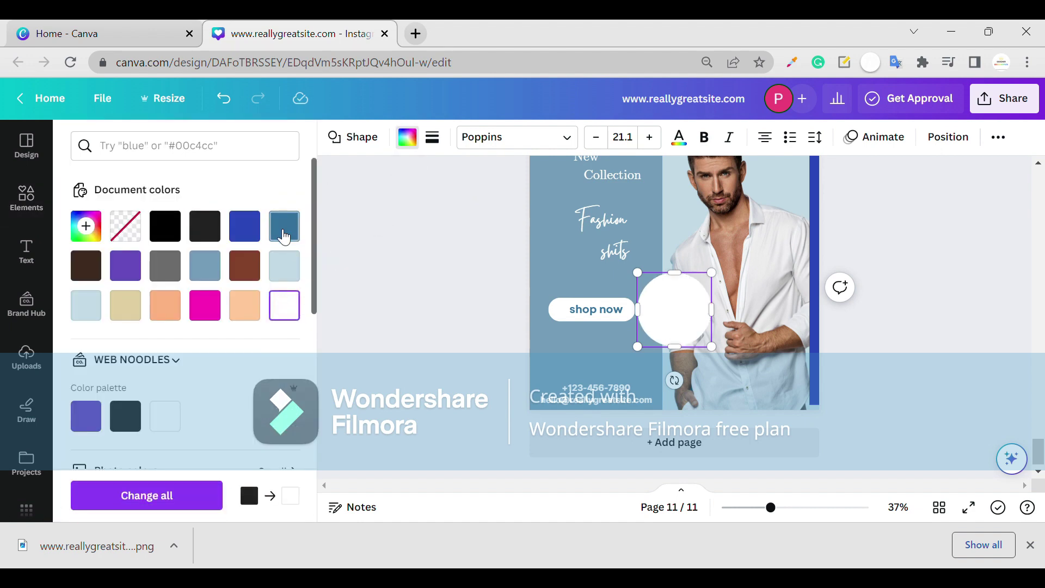
# Fill the circle beside the "shop now" button light blue and give it a solid border with a weight of 10.
pyautogui.click(284, 265)
pyautogui.click(280, 266)
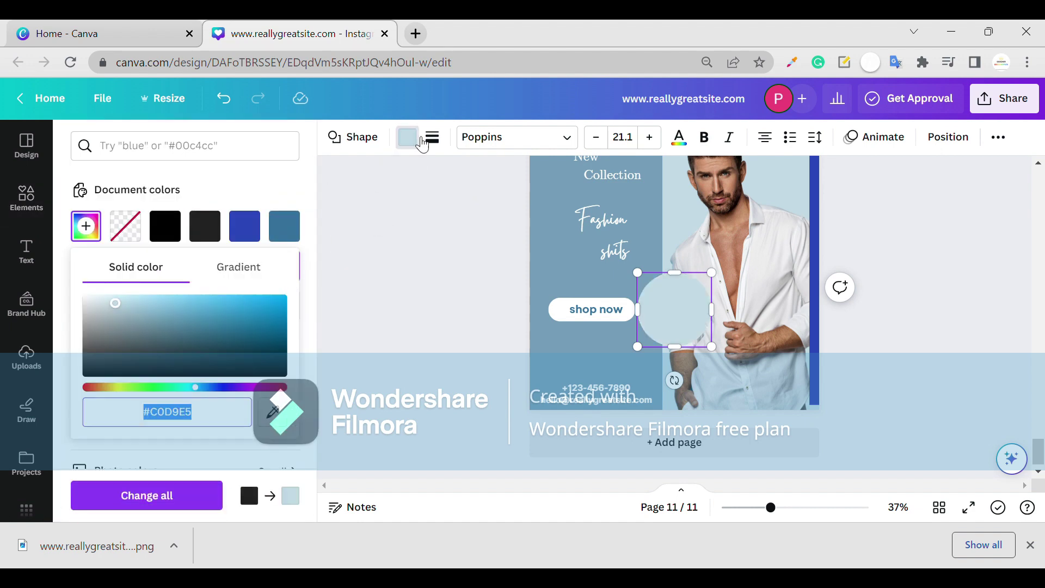
pyautogui.click(437, 145)
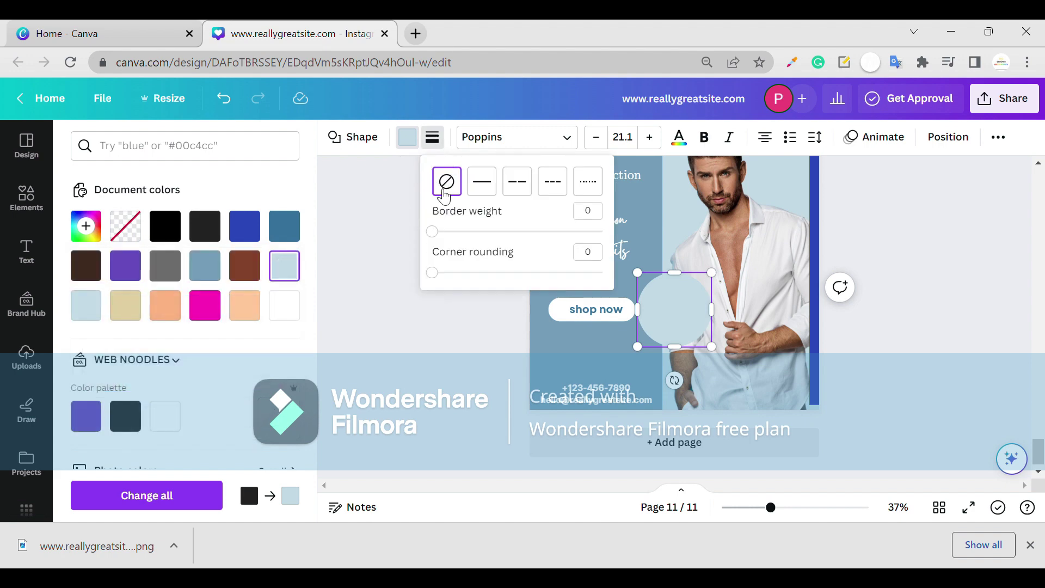
pyautogui.click(442, 232)
pyautogui.moveTo(447, 238); pyautogui.dragTo(454, 237)
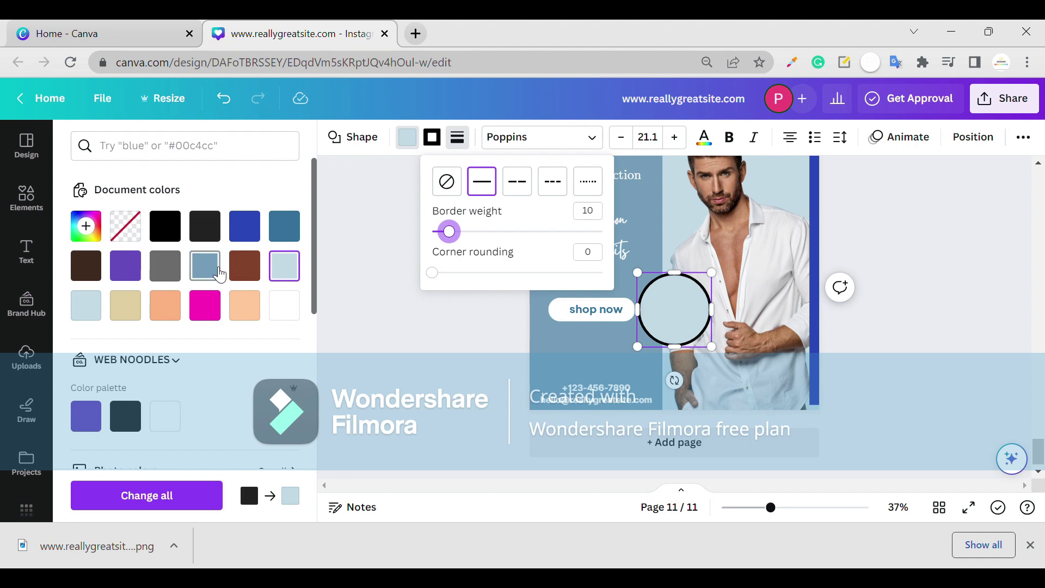
# Recolour the circle's fill to the side panel's greyish blue and its border to #35729d.
pyautogui.click(205, 265)
pyautogui.click(407, 137)
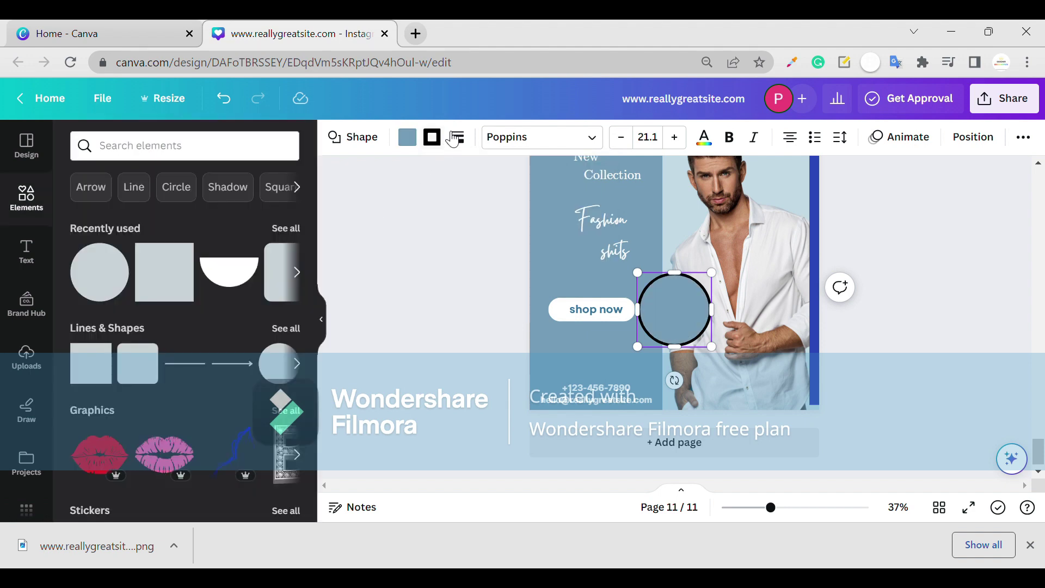
pyautogui.click(433, 136)
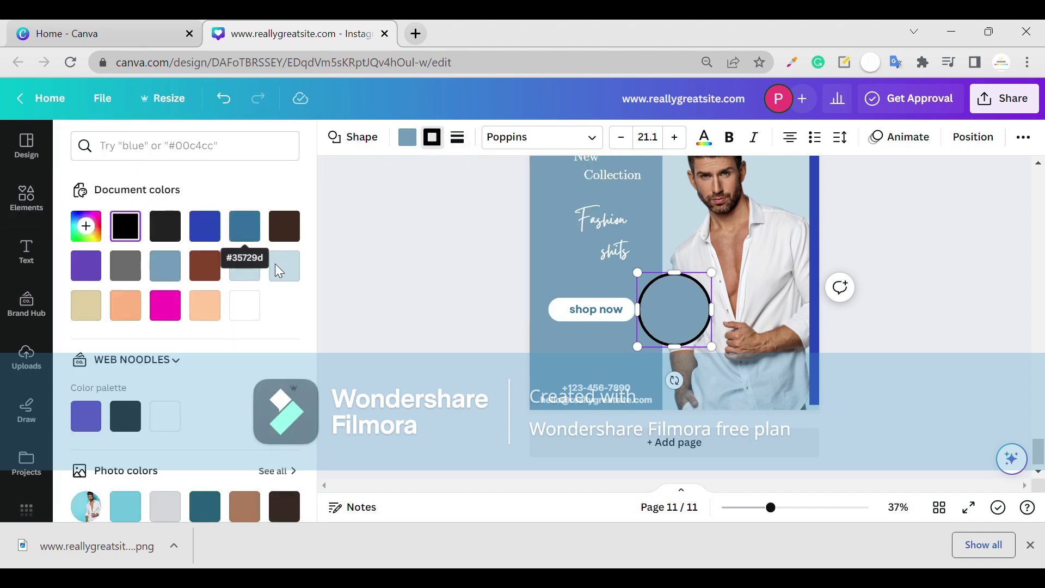
pyautogui.click(245, 225)
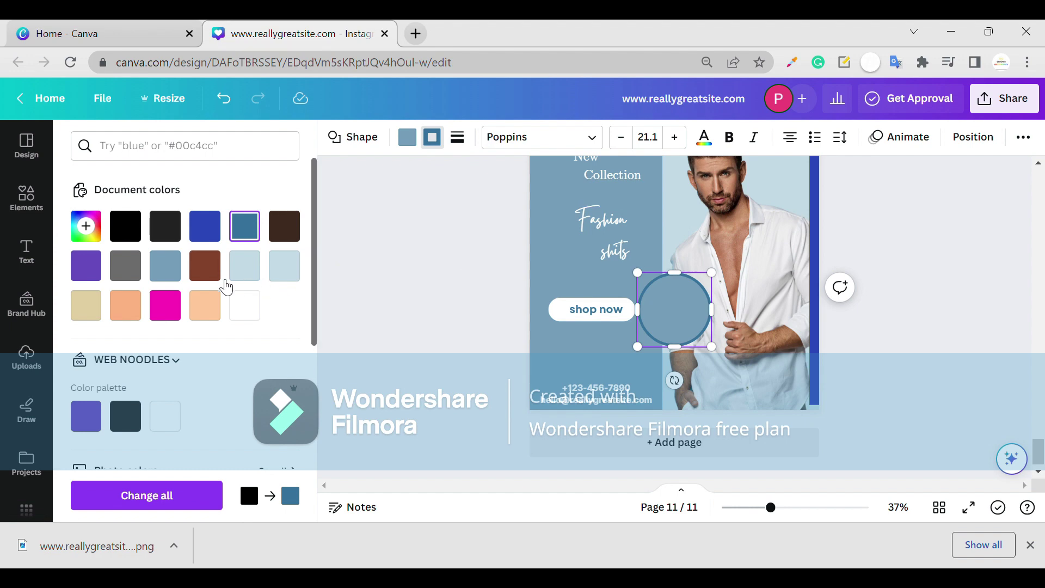
# Add a heading text over the circle reading "50% OFF" on two lines.
pyautogui.click(26, 197)
pyautogui.click(28, 252)
pyautogui.moveTo(158, 263); pyautogui.dragTo(687, 317)
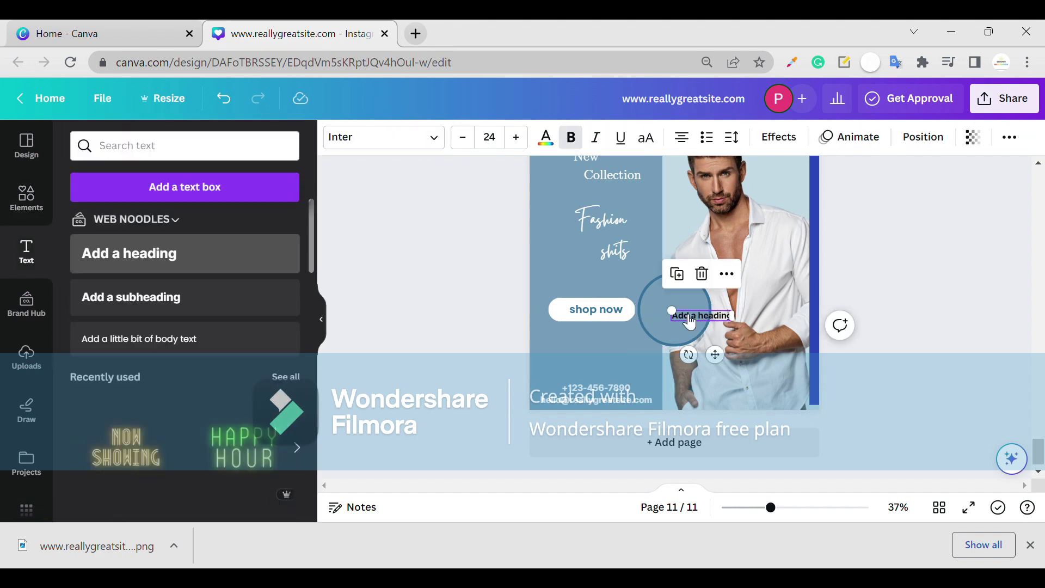
pyautogui.doubleClick(689, 319)
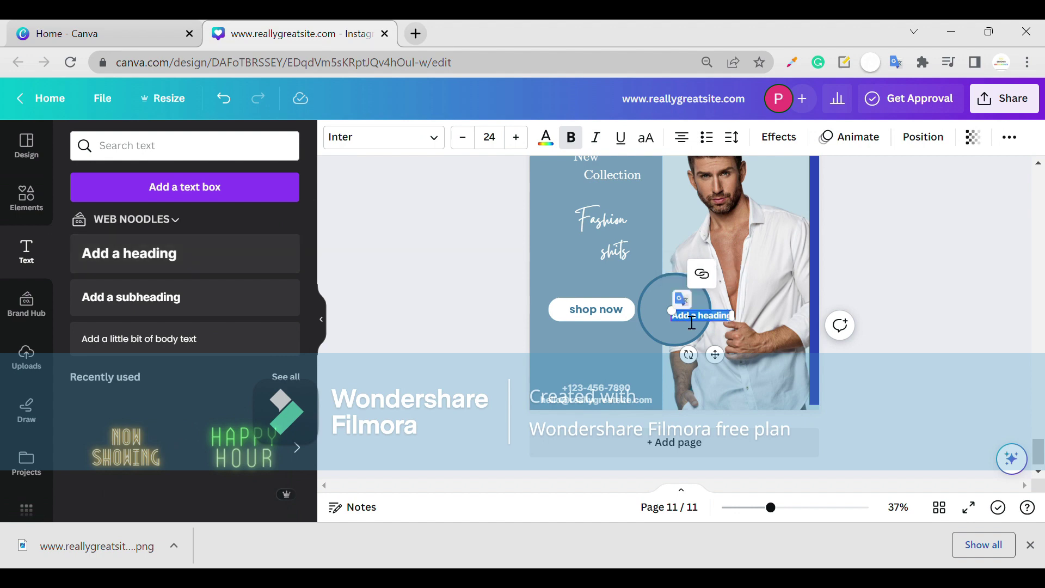
pyautogui.press('BackSpace')
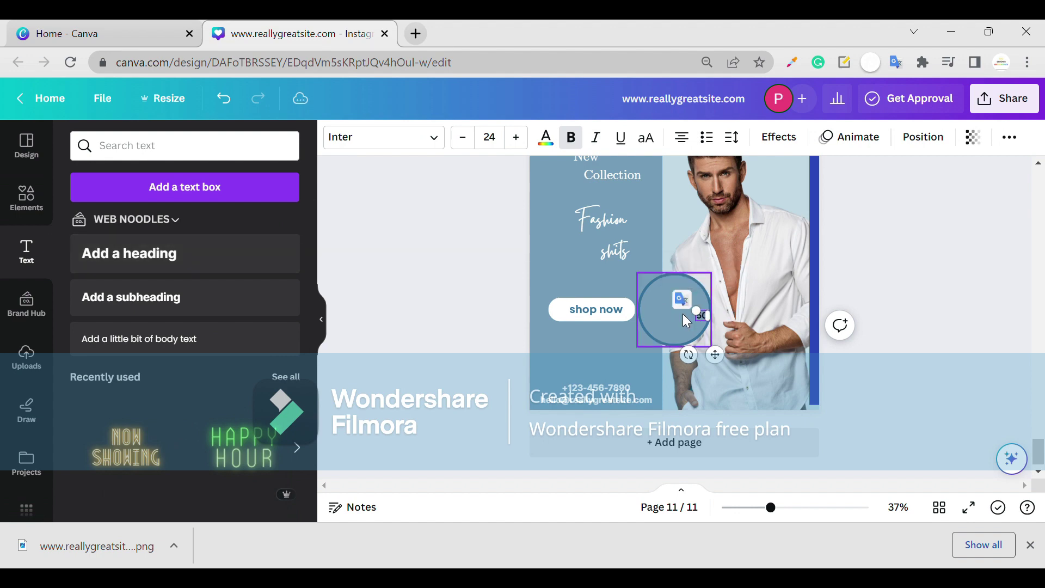
pyautogui.write('50%')
pyautogui.press('Return')
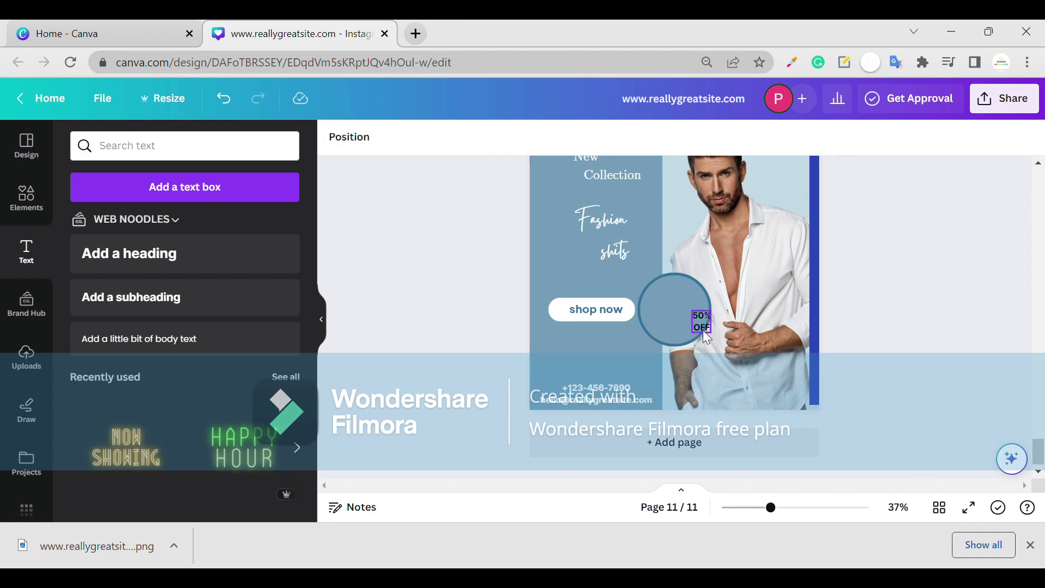
# Enlarge the "50% OFF" text to size 56.2, centre it inside the circle, and colour it white.
pyautogui.moveTo(693, 312)
pyautogui.mouseDown()
pyautogui.moveTo(663, 285)
pyautogui.moveTo(699, 312)
pyautogui.moveTo(687, 314)
pyautogui.mouseUp()
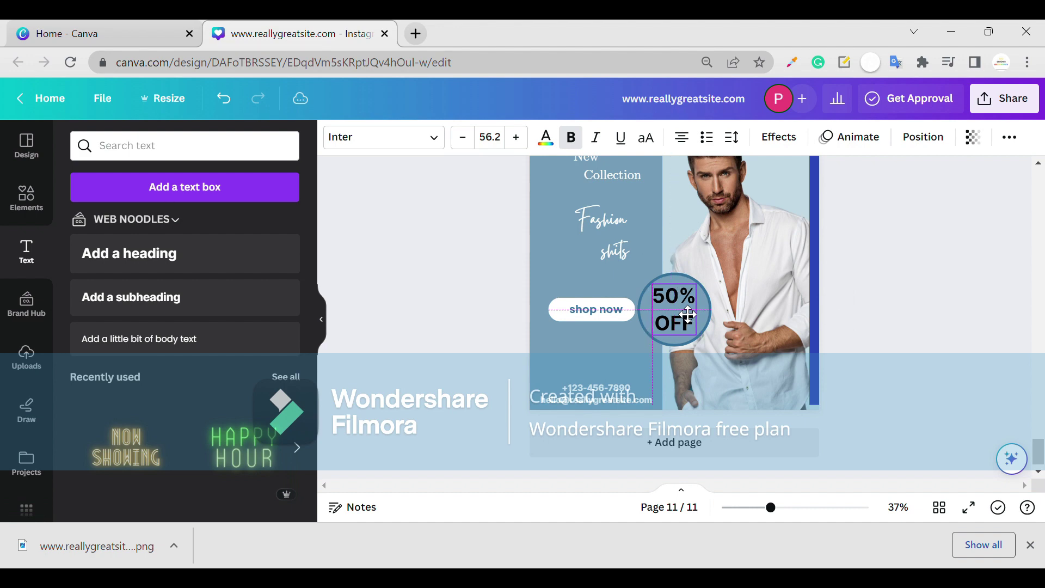
pyautogui.click(545, 137)
pyautogui.click(258, 310)
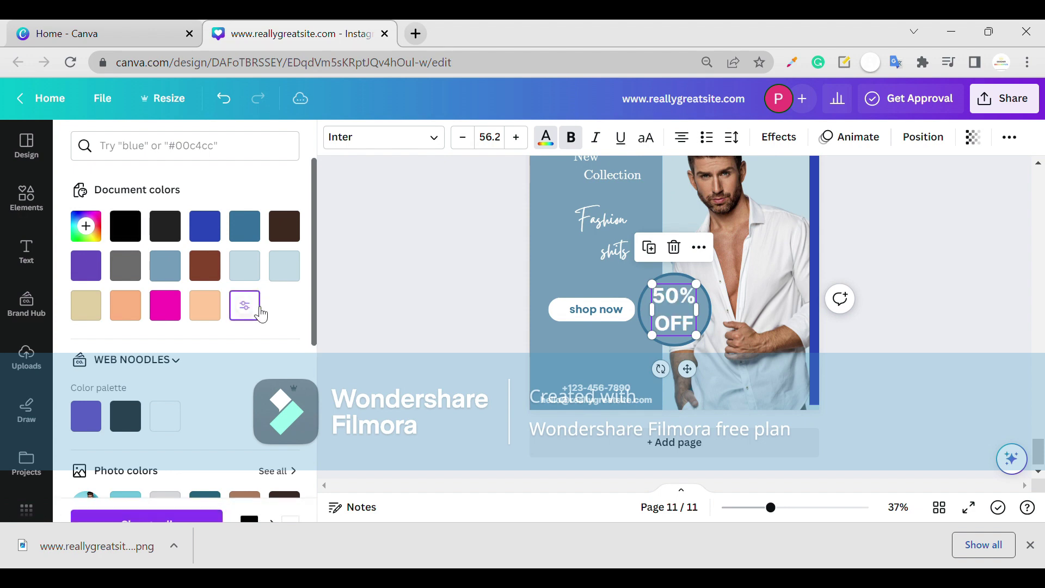
pyautogui.click(873, 279)
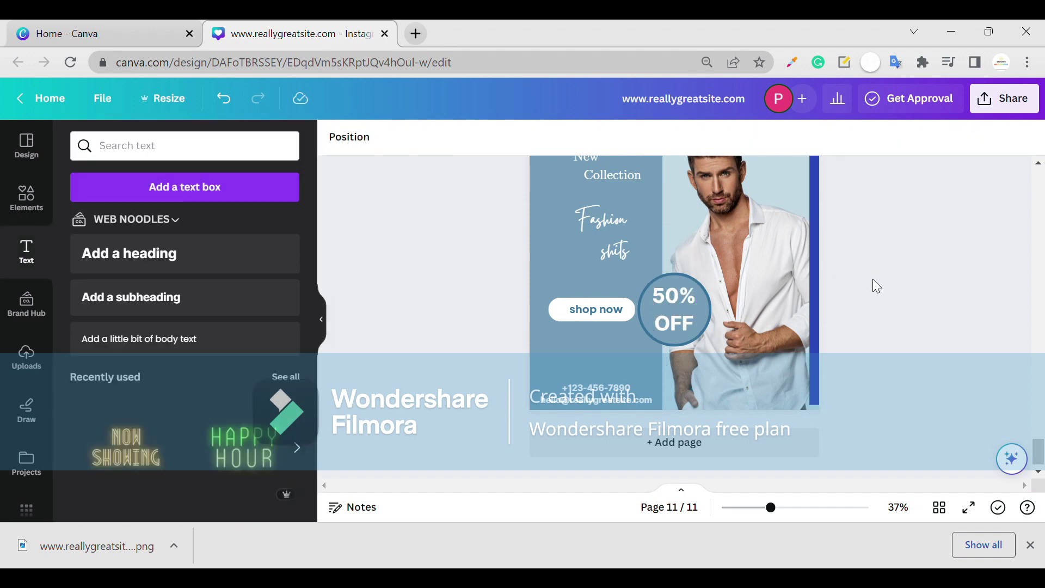
# Delete the dark blue rectangle overlapping the photo's outer edge and keep the photo aligned with the page.
pyautogui.click(676, 312)
pyautogui.moveTo(780, 308)
pyautogui.mouseDown()
pyautogui.moveTo(810, 313)
pyautogui.moveTo(797, 318)
pyautogui.mouseUp()
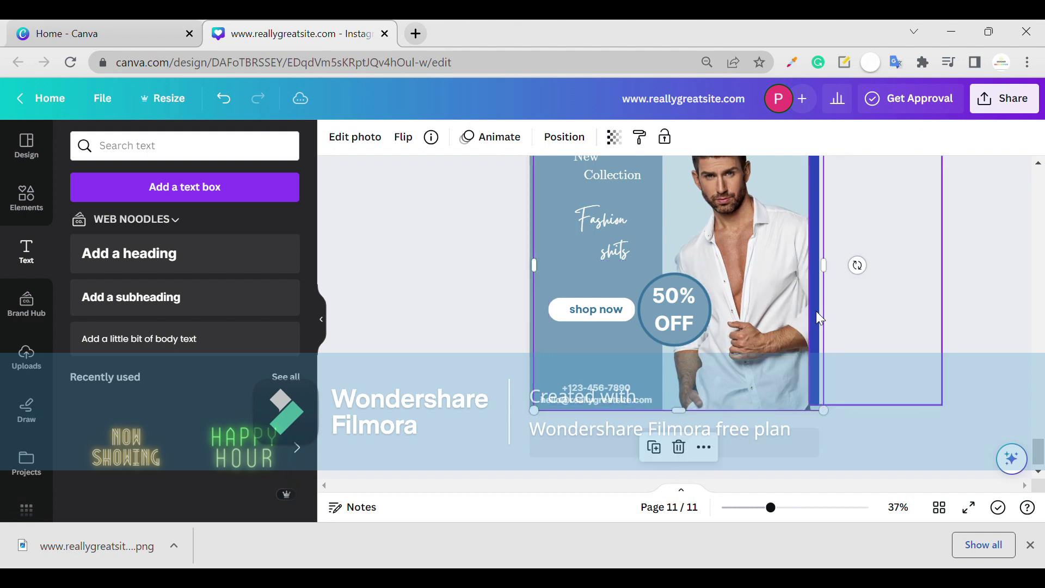
pyautogui.click(815, 314)
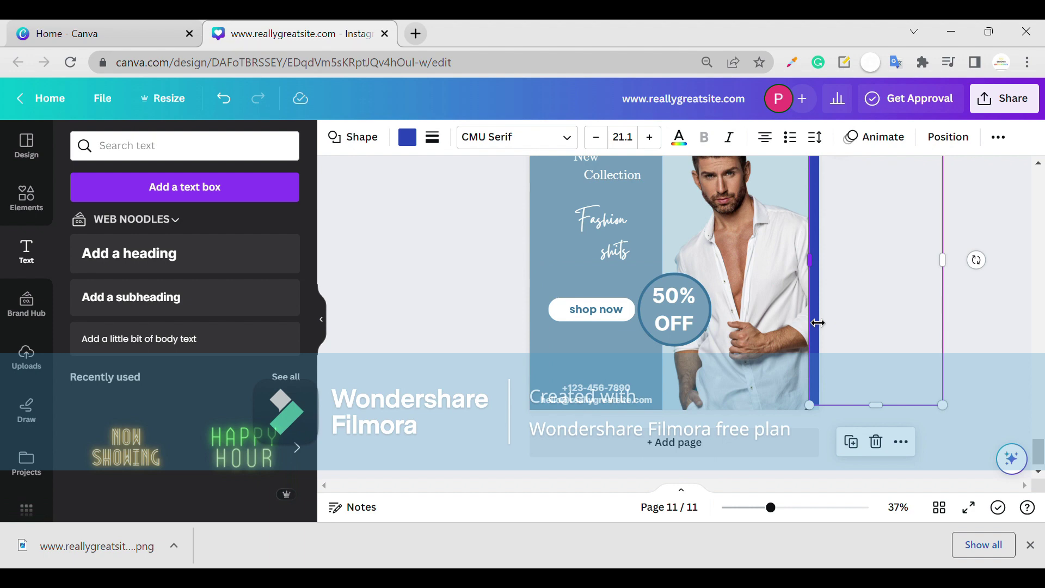
pyautogui.press('Delete')
pyautogui.moveTo(799, 328)
pyautogui.mouseDown()
pyautogui.moveTo(795, 338)
pyautogui.moveTo(806, 339)
pyautogui.mouseUp()
pyautogui.click(932, 345)
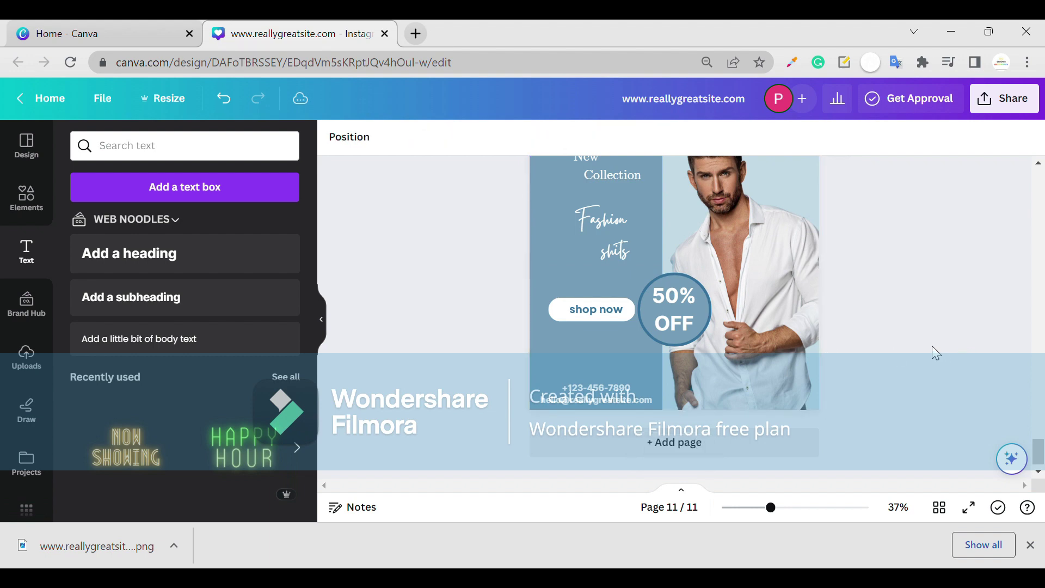
# Move the script "Fashion" heading slightly up towards "New Collection" and raise the "shop now" button beneath it.
pyautogui.scroll(1, 916, 342)
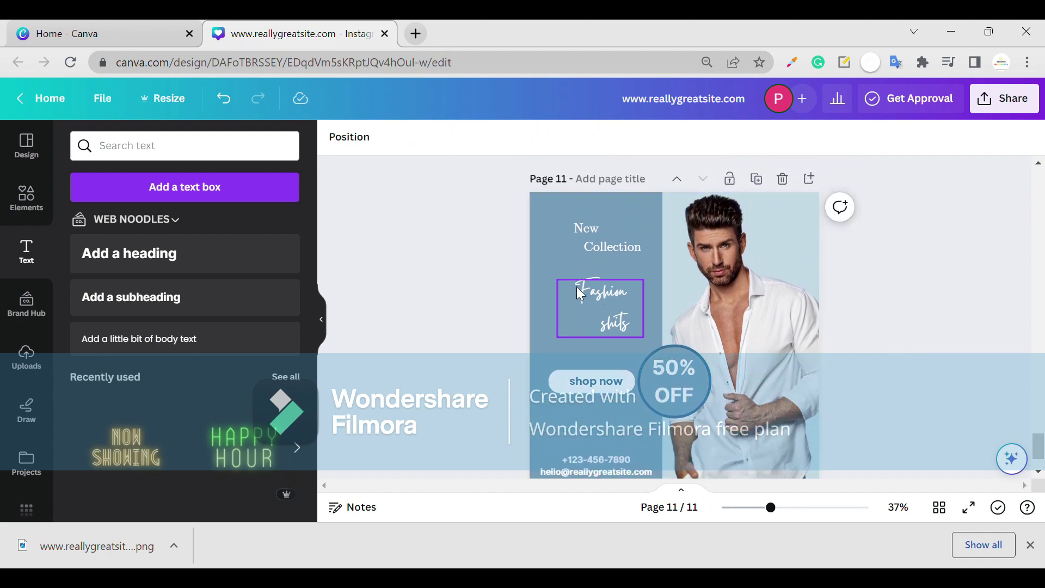
pyautogui.click(596, 246)
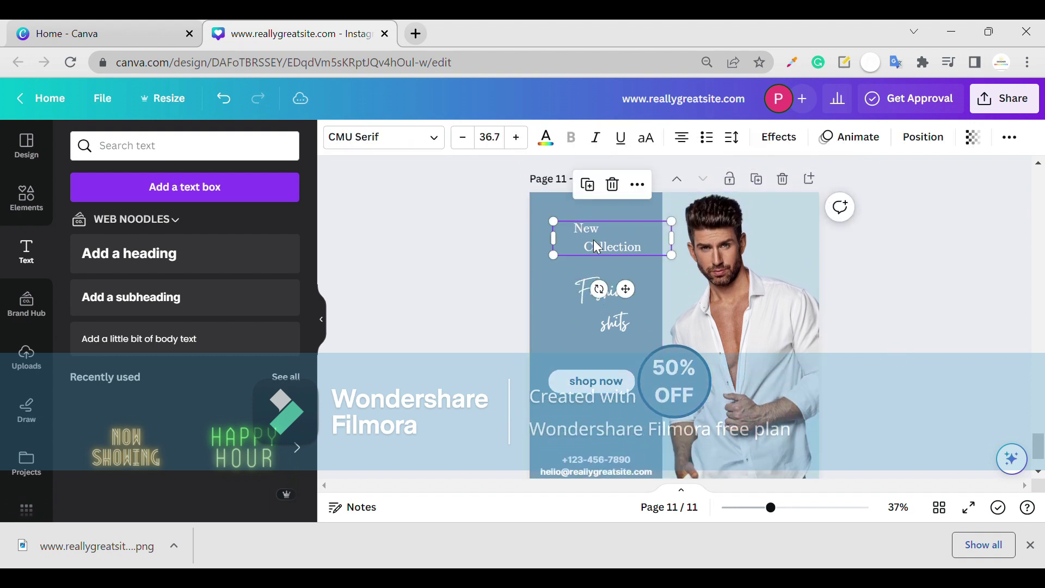
pyautogui.click(598, 322)
pyautogui.moveTo(597, 319); pyautogui.dragTo(598, 310)
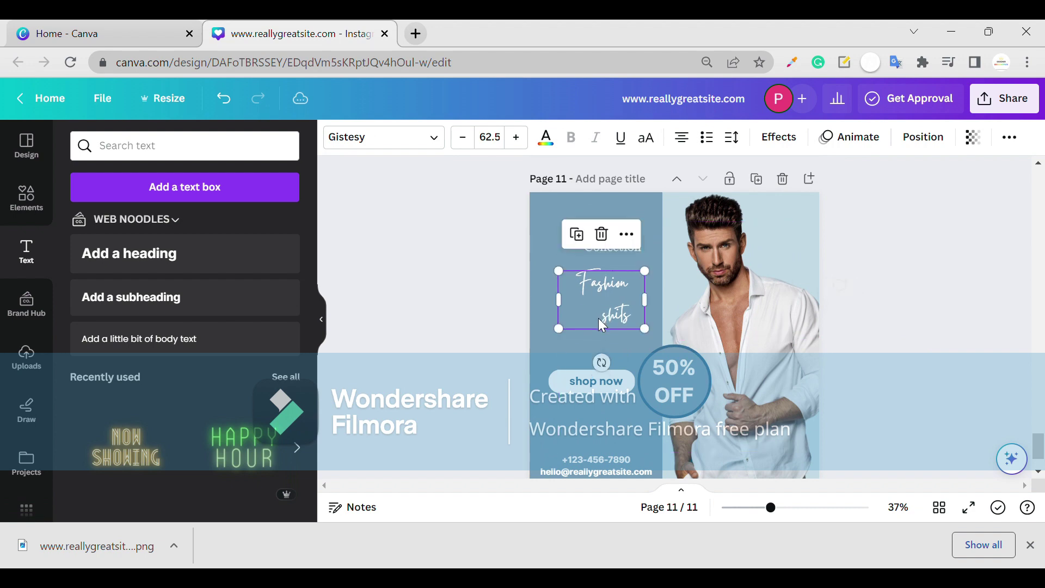
pyautogui.click(583, 381)
pyautogui.moveTo(583, 381); pyautogui.dragTo(595, 369)
pyautogui.scroll(-1, 599, 390)
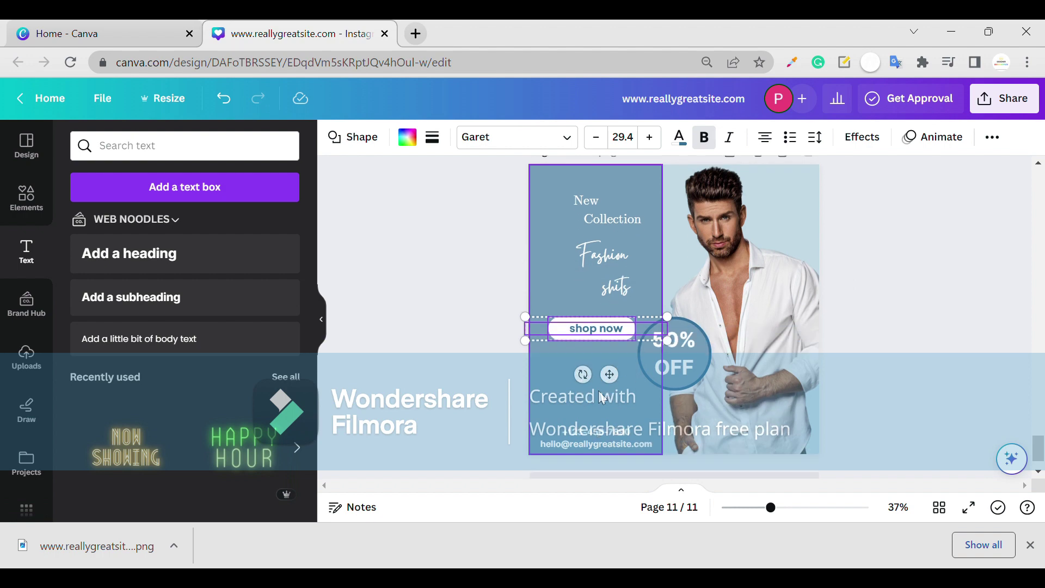
pyautogui.click(588, 396)
pyautogui.scroll(1, 572, 375)
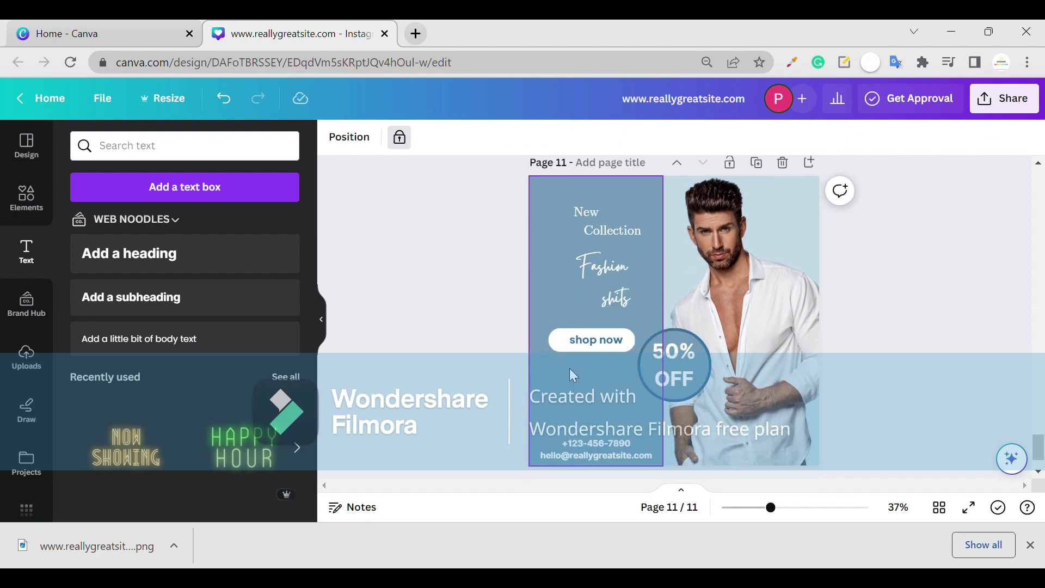
# Enlarge the script "Fashion" heading to size 85.7, and place it above the "shop now" button lowered towards the contact details.
pyautogui.click(579, 318)
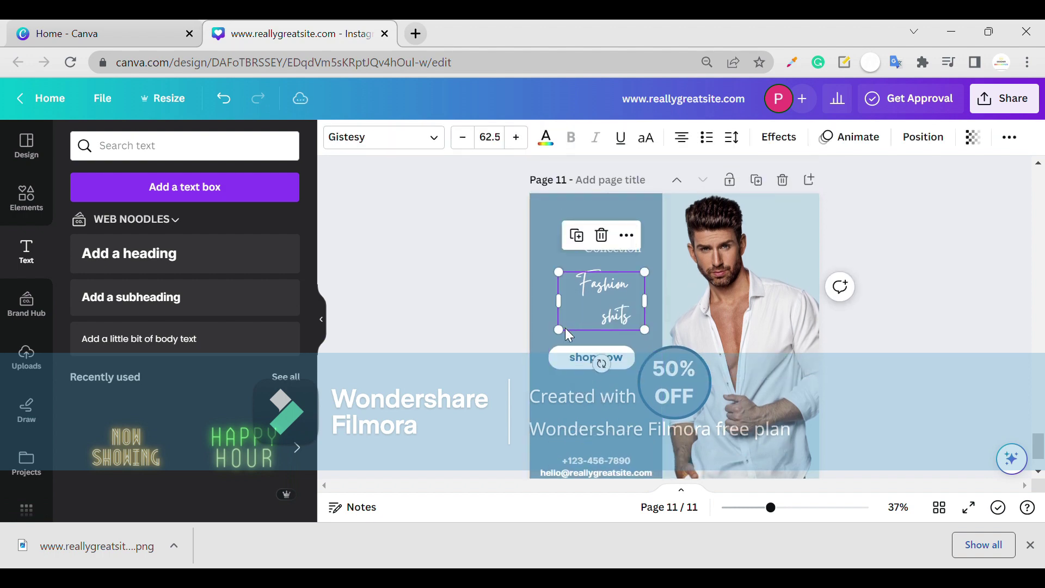
pyautogui.moveTo(559, 329); pyautogui.dragTo(583, 427)
pyautogui.click(588, 322)
pyautogui.click(606, 312)
pyautogui.moveTo(602, 327); pyautogui.dragTo(614, 341)
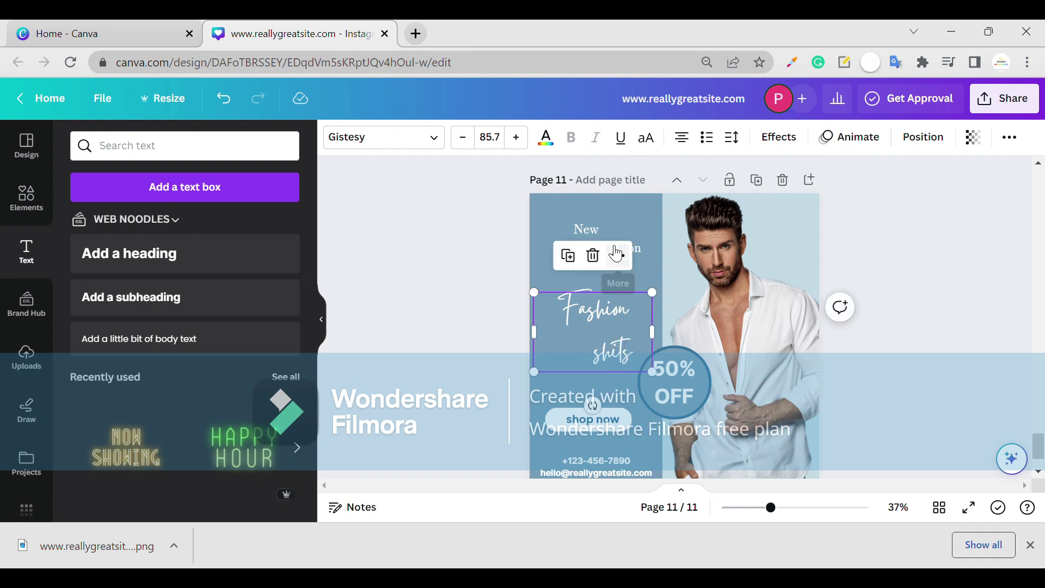
pyautogui.rightClick(614, 341)
# Enlarge the "New Collection" heading to size 42.7 and shift the script "Fashion" heading slightly lower.
pyautogui.click(579, 228)
pyautogui.click(580, 228)
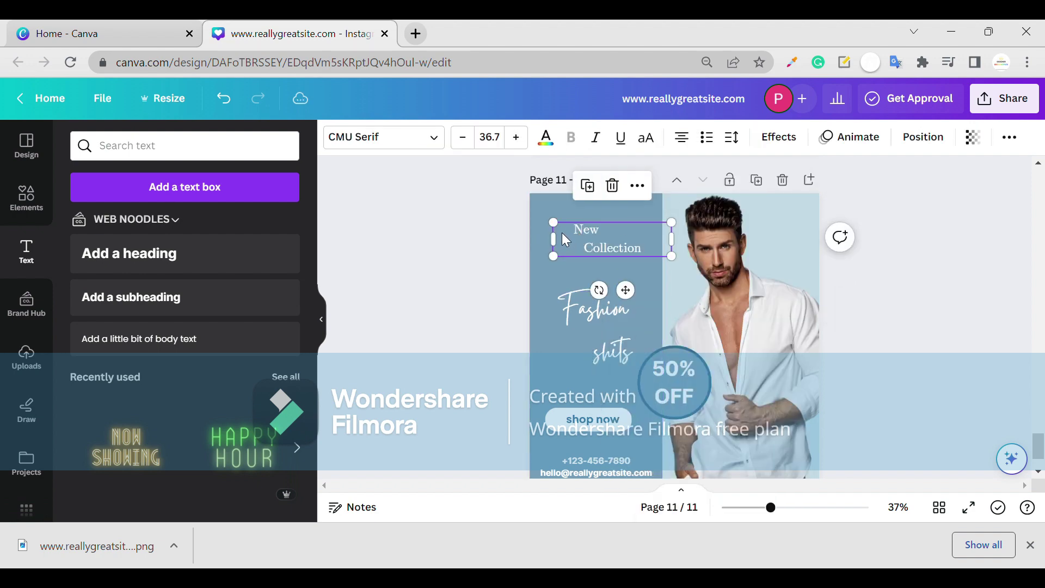
pyautogui.moveTo(554, 223); pyautogui.dragTo(566, 259)
pyautogui.click(572, 230)
pyautogui.click(494, 266)
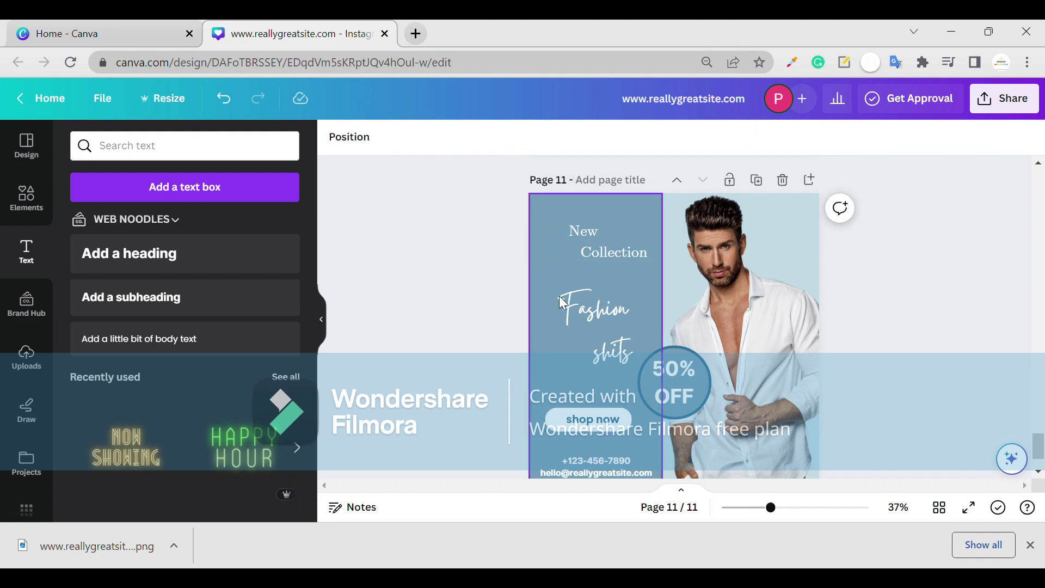
pyautogui.click(602, 319)
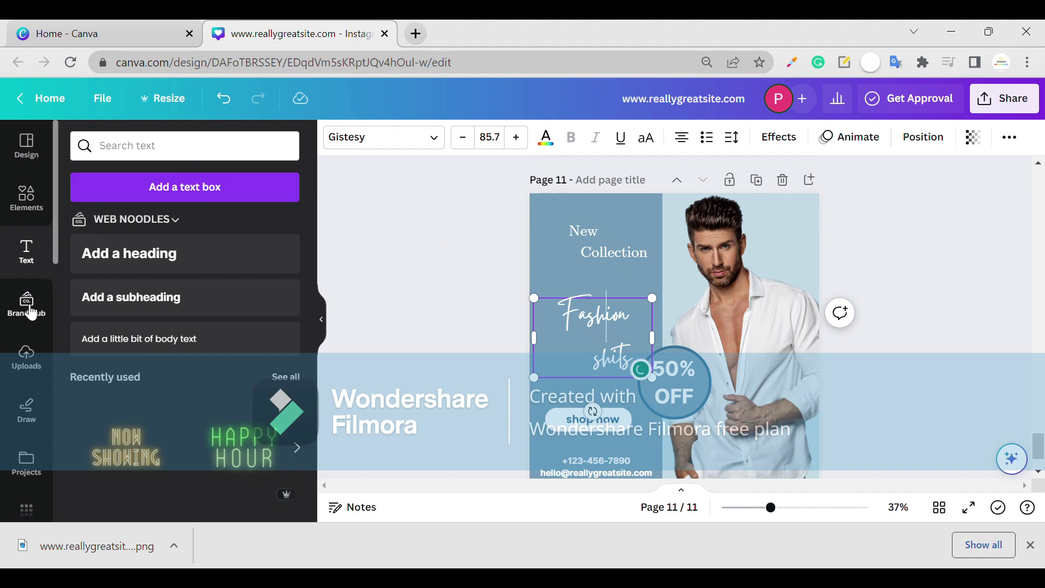
# Insert the uploaded pink Borcelle logo, shrink it, and place it in the post's upper-left corner.
pyautogui.click(27, 359)
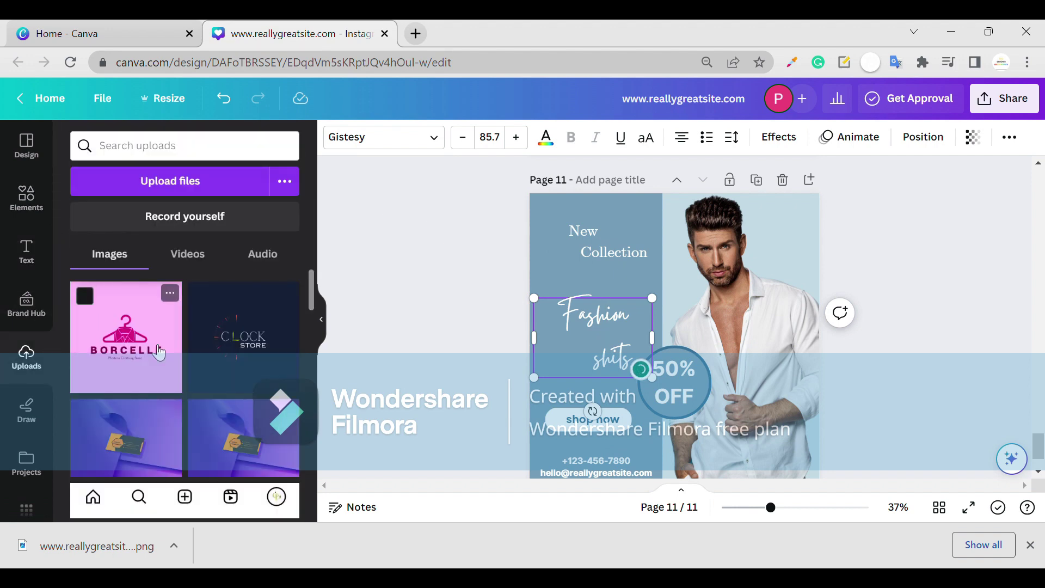
pyautogui.click(158, 353)
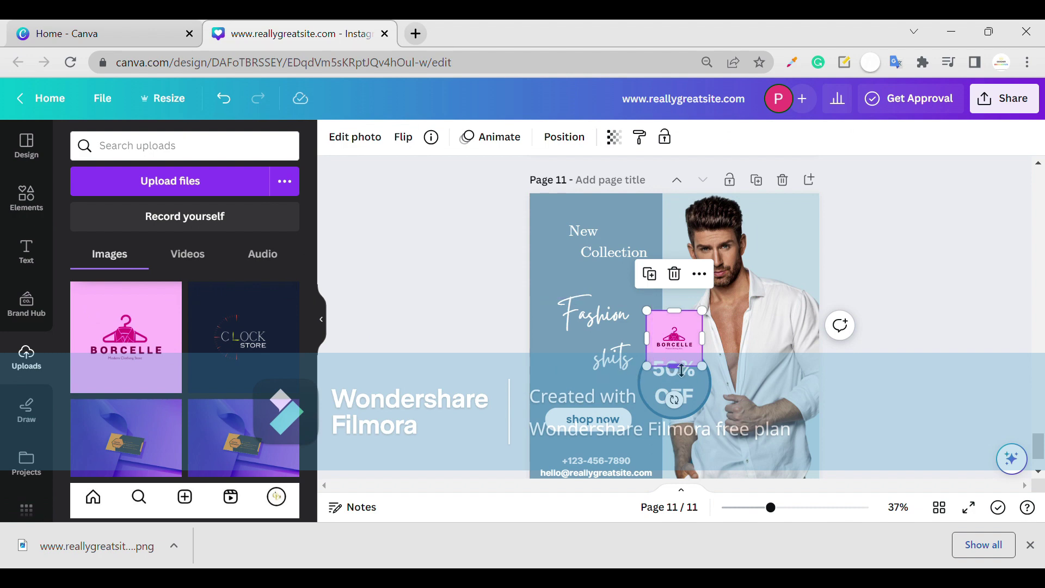
pyautogui.moveTo(702, 365); pyautogui.dragTo(562, 264)
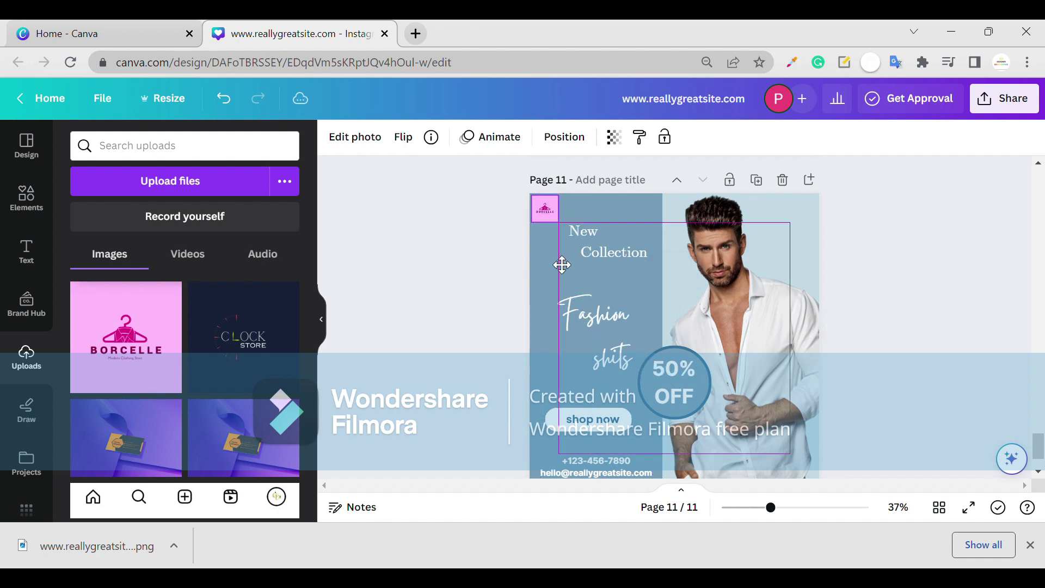
pyautogui.click(468, 254)
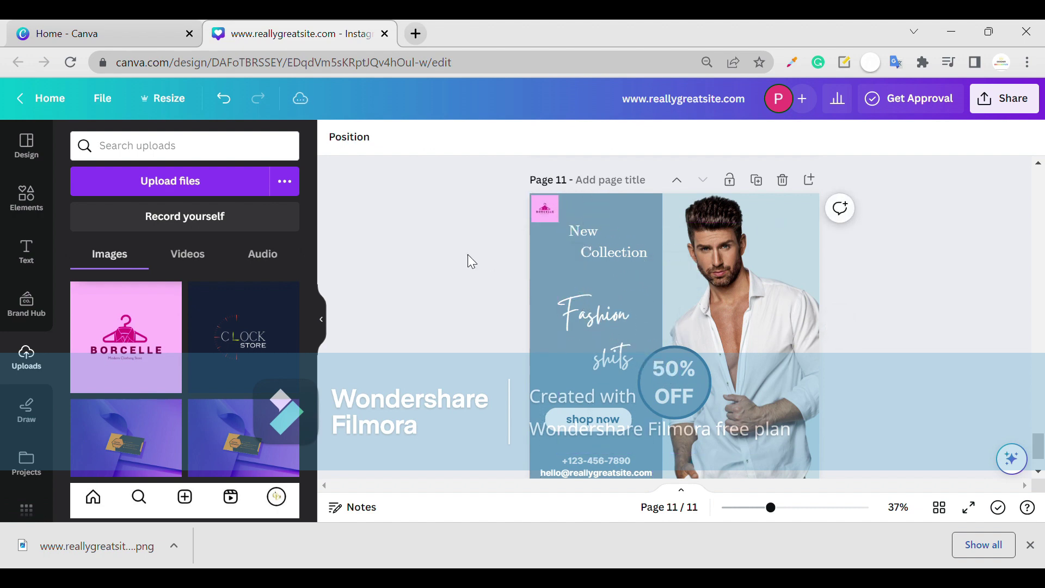
pyautogui.click(547, 217)
pyautogui.click(610, 227)
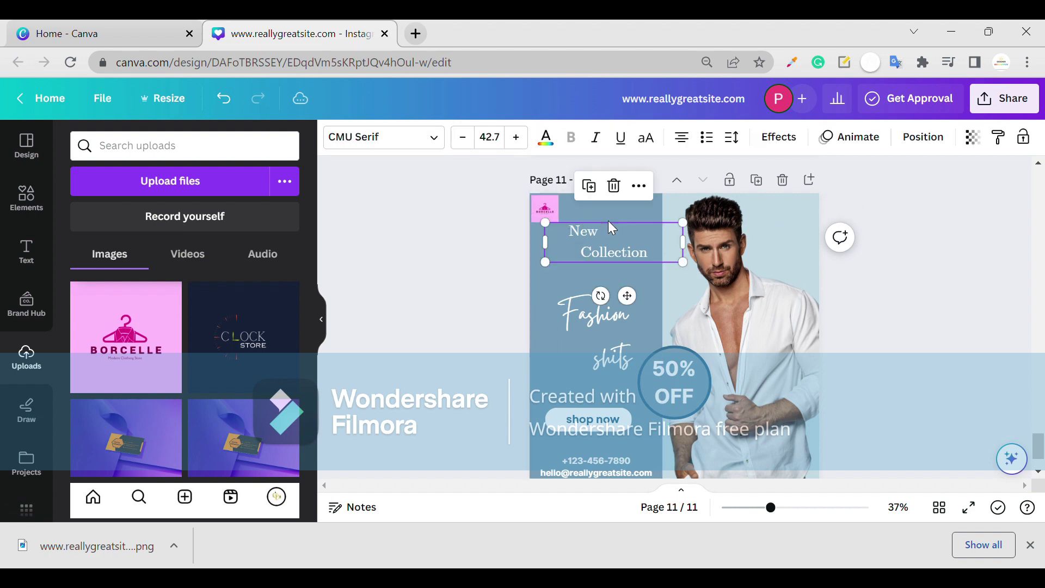
pyautogui.click(453, 220)
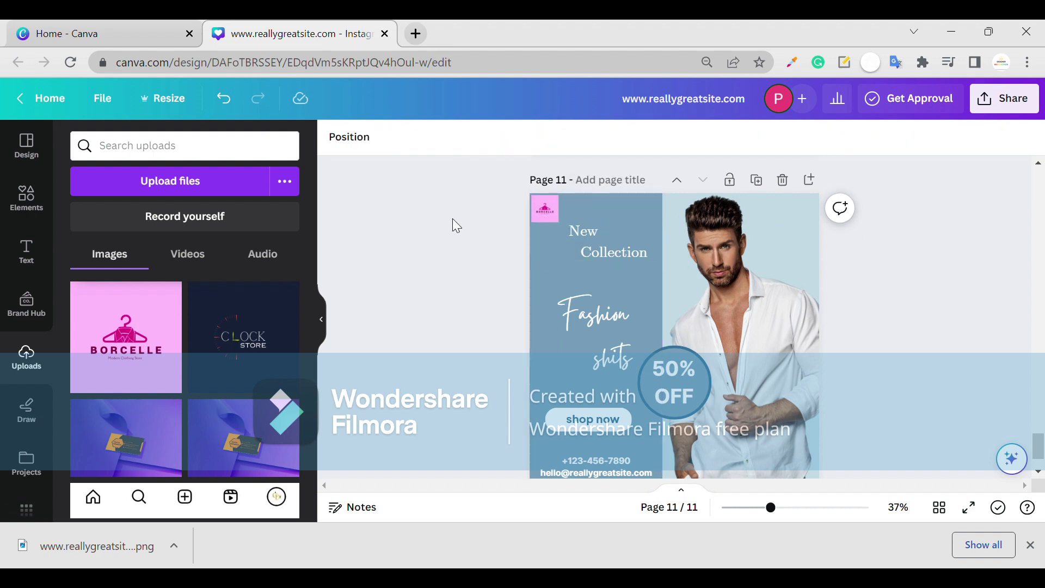
# Remove the pink background from the Borcelle logo with BG Remover.
pyautogui.scroll(-2, 453, 218)
pyautogui.scroll(4, 519, 197)
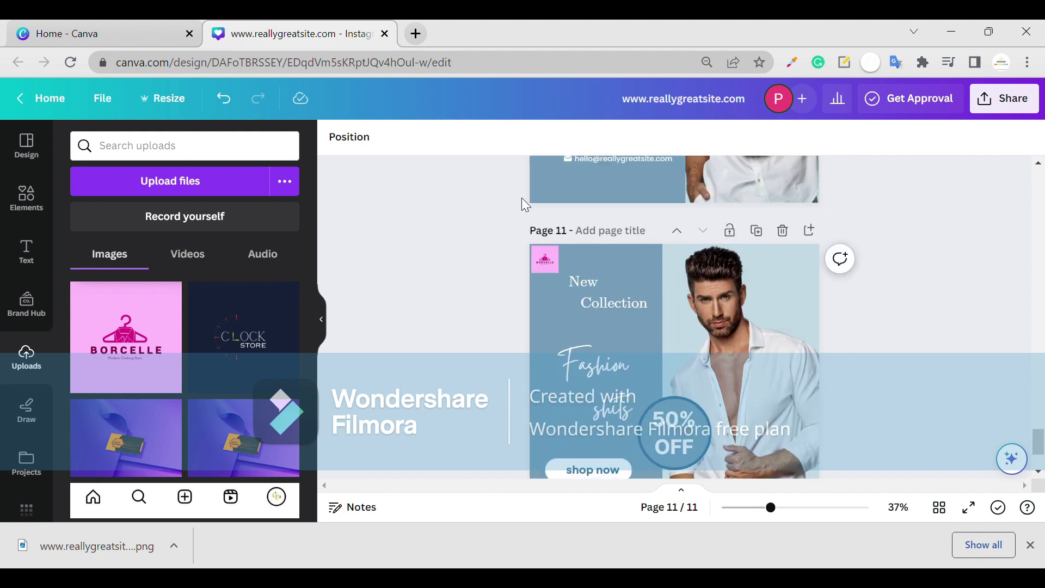
pyautogui.click(545, 257)
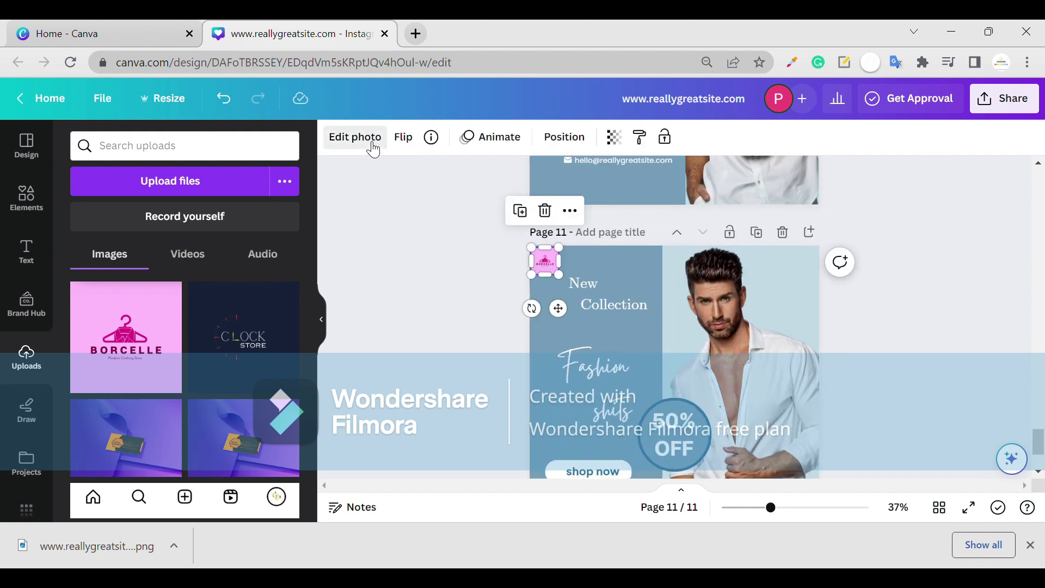
pyautogui.click(355, 137)
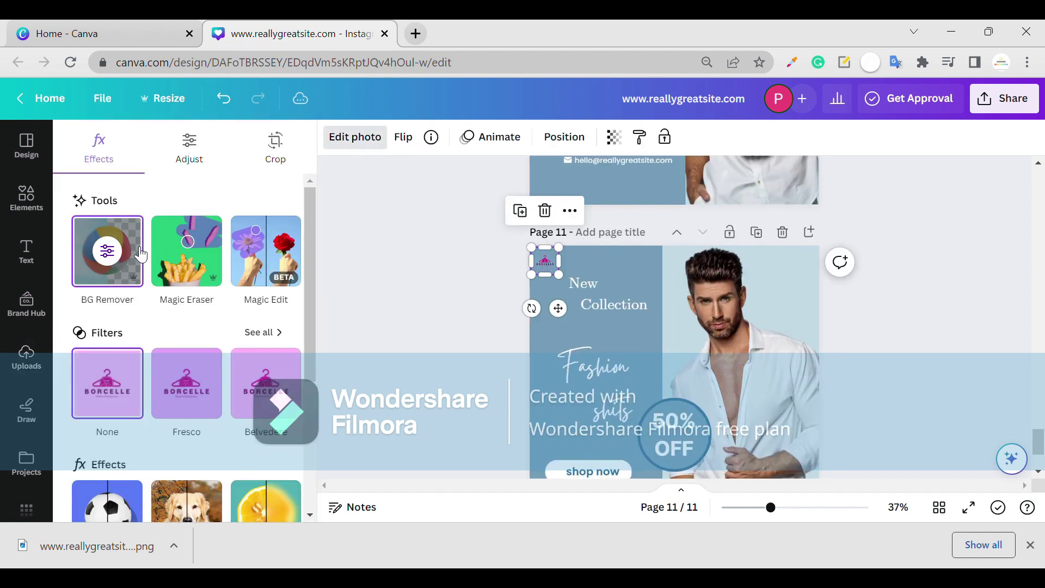
pyautogui.press('Escape')
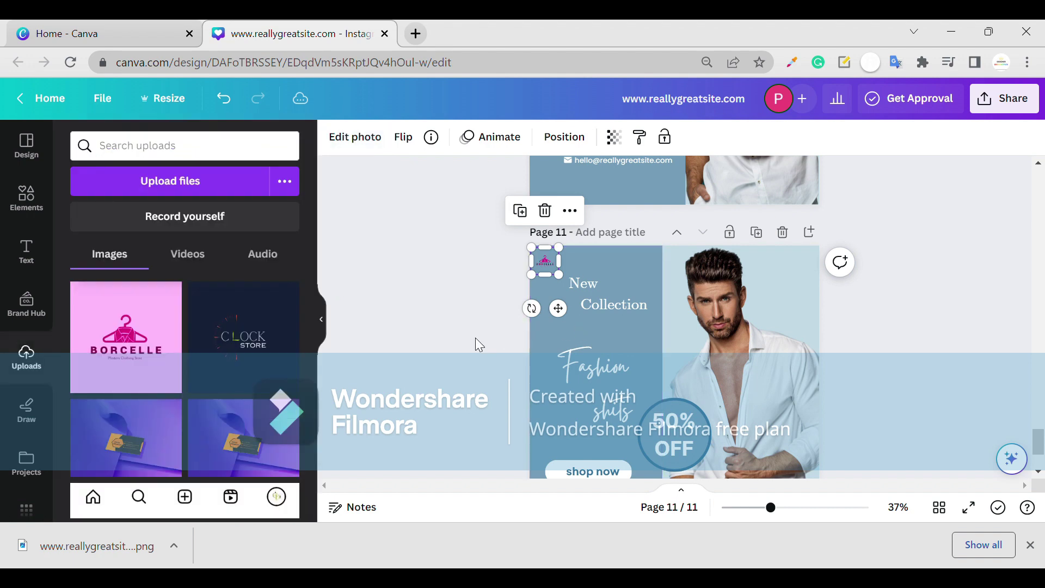
pyautogui.scroll(-2, 475, 338)
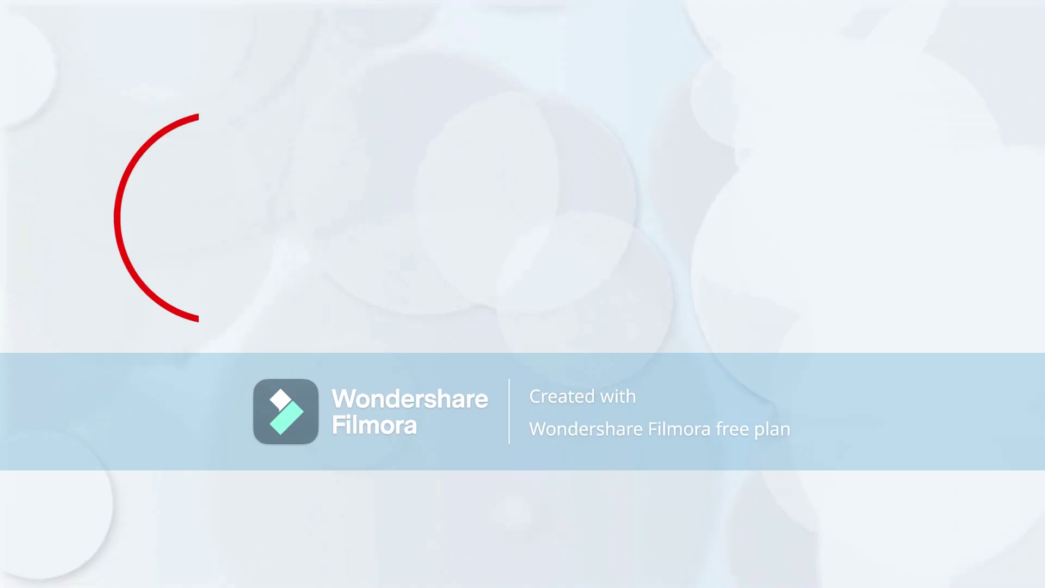